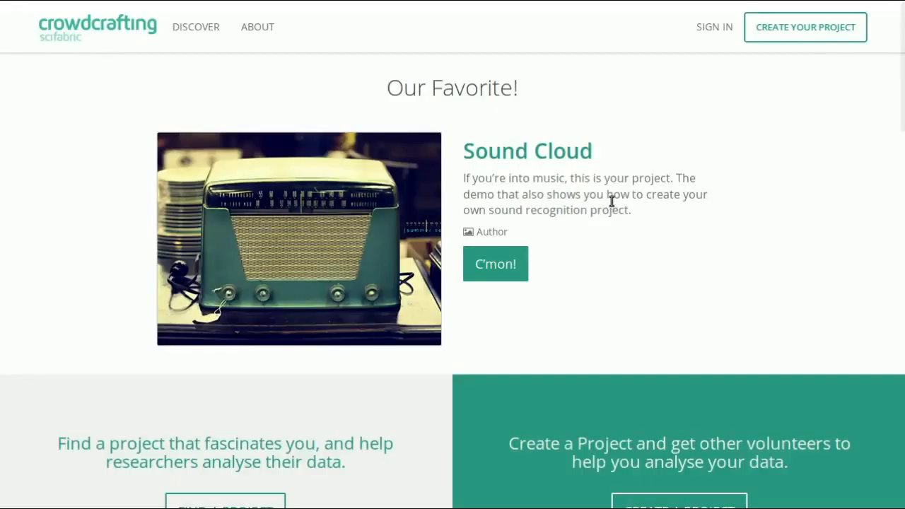
Sign in through Twitter, authorizing the PyBossa application, and dismiss the welcome message.
{"action": "left_click", "coordinate": [711, 29]}
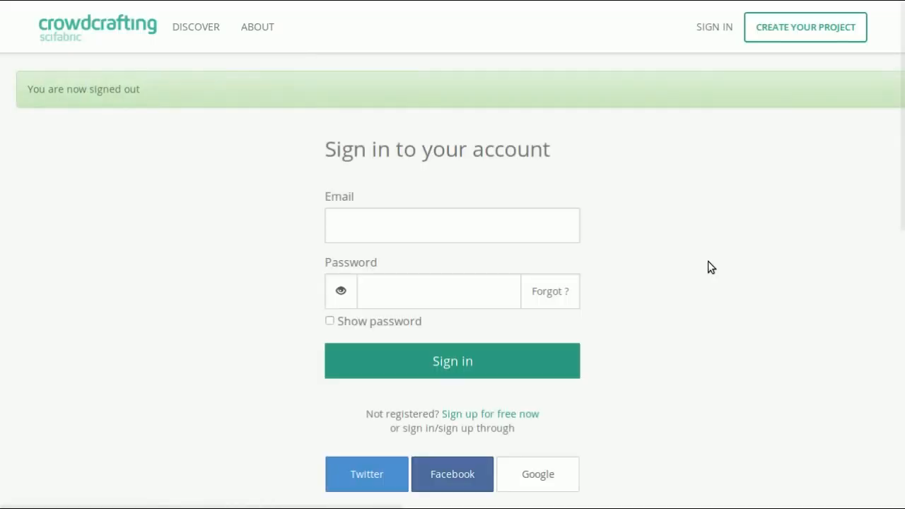
{"action": "left_click", "coordinate": [890, 91]}
{"action": "left_click", "coordinate": [451, 173]}
{"action": "left_click", "coordinate": [438, 244]}
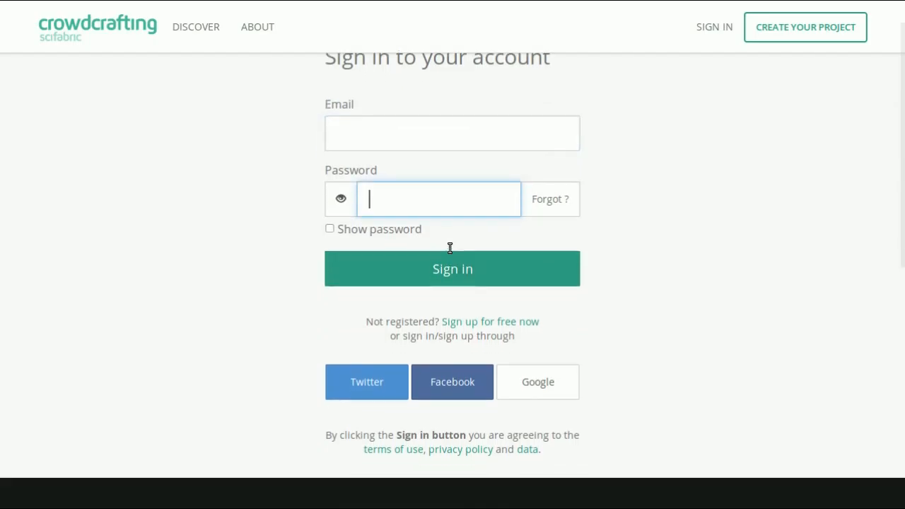
{"action": "scroll", "coordinate": [450, 248], "scroll_direction": "down", "scroll_amount": 2}
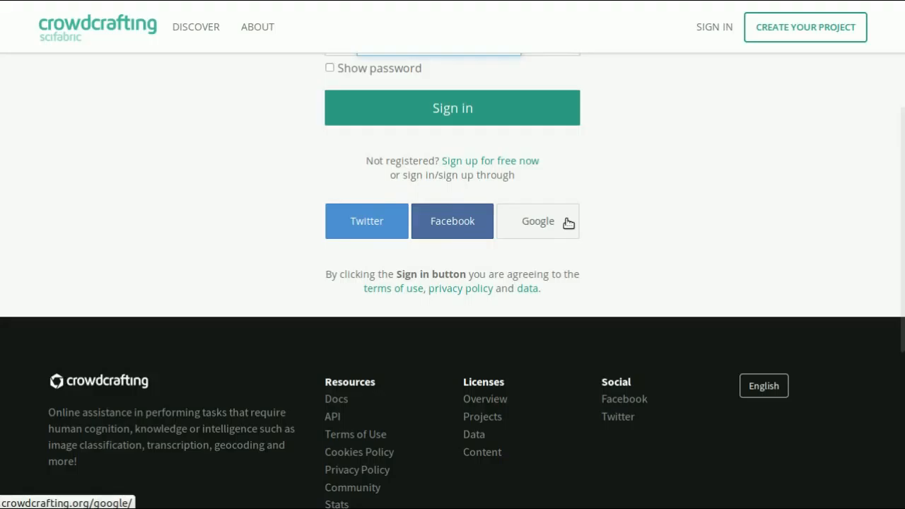
{"action": "left_click", "coordinate": [362, 224]}
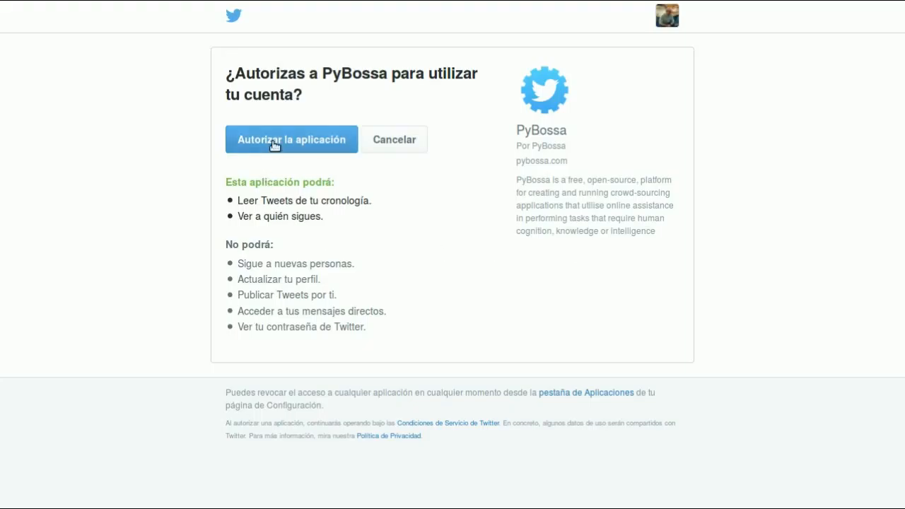
{"action": "left_click", "coordinate": [275, 145]}
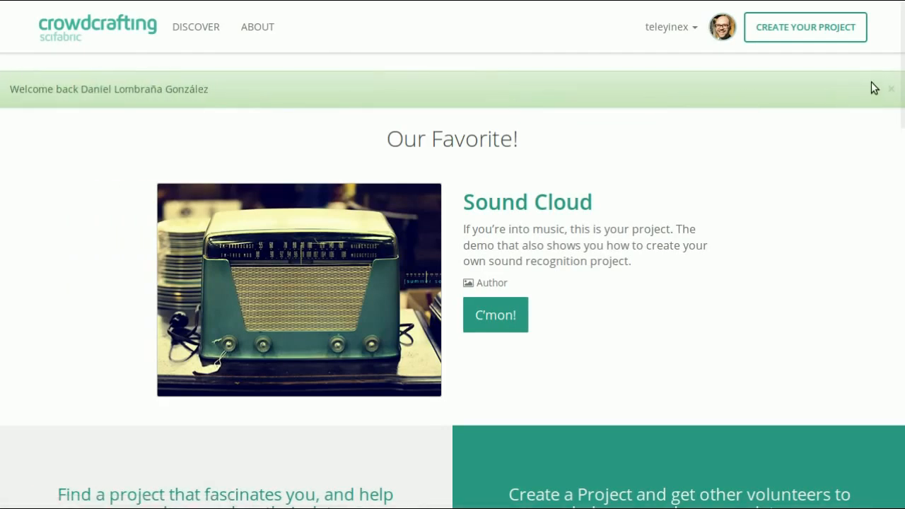
{"action": "left_click", "coordinate": [891, 89]}
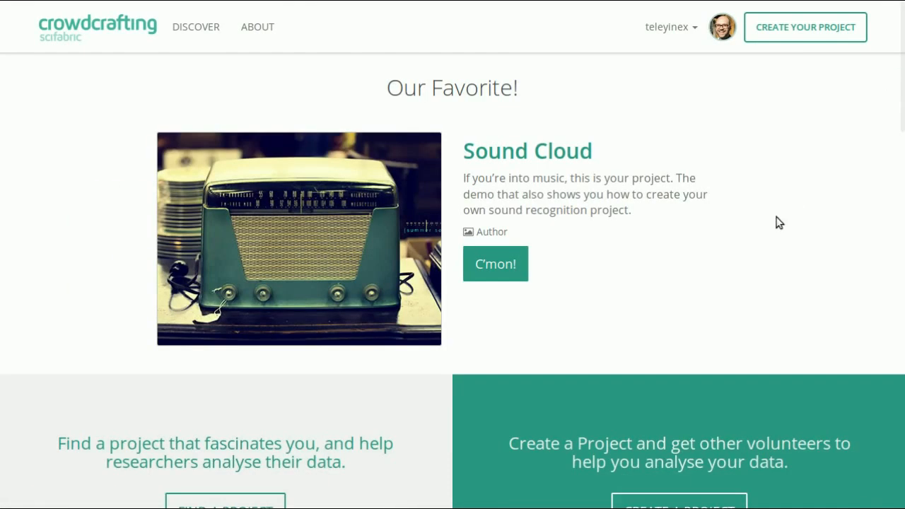
Create a new project titled "Crowdsourcing description".
{"action": "left_click", "coordinate": [798, 36]}
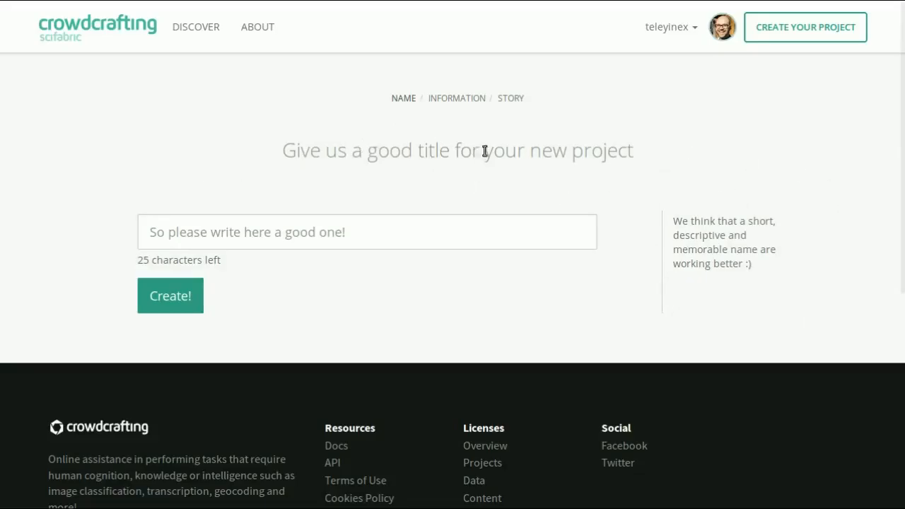
{"action": "left_click", "coordinate": [409, 229]}
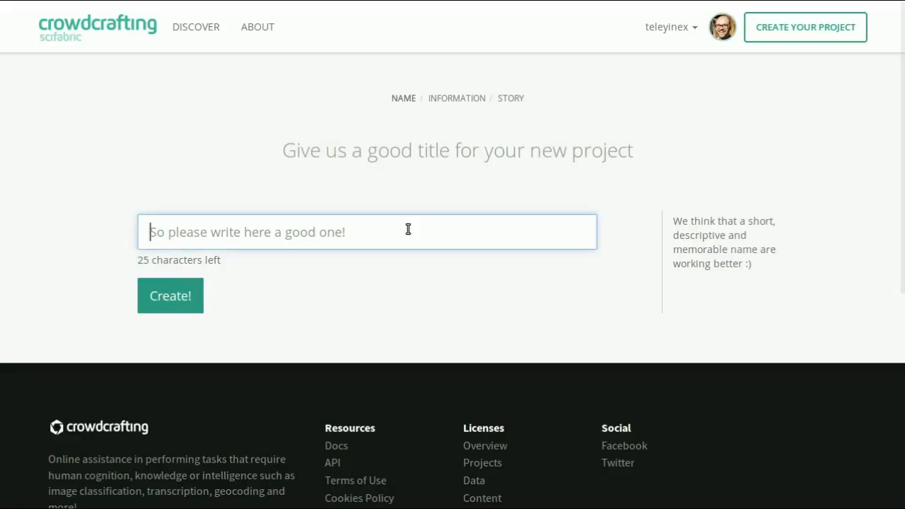
{"action": "type", "text": "Crowdso"}
{"action": "type", "text": "urcing descripto"}
{"action": "type", "text": "in"}
{"action": "key", "text": "BackSpace"}
{"action": "key", "text": "BackSpace"}
{"action": "key", "text": "BackSpace"}
{"action": "type", "text": "ion"}
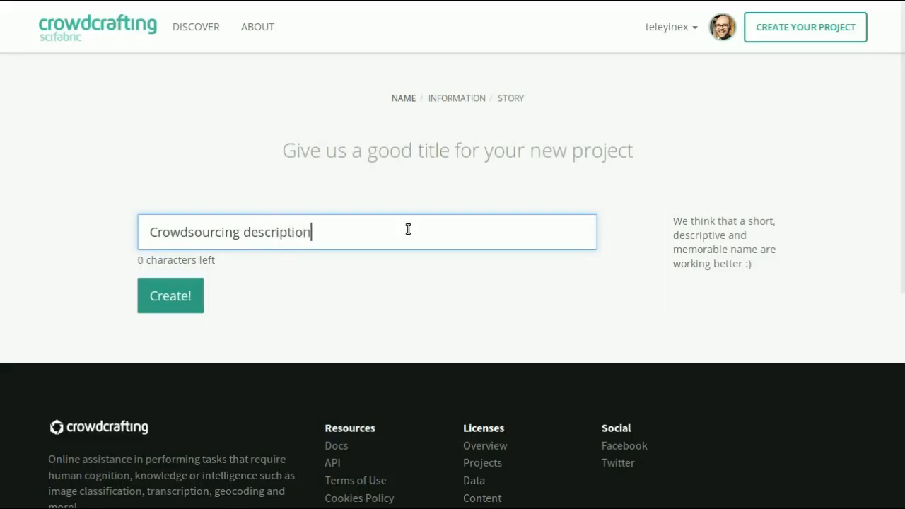
{"action": "left_click", "coordinate": [184, 306]}
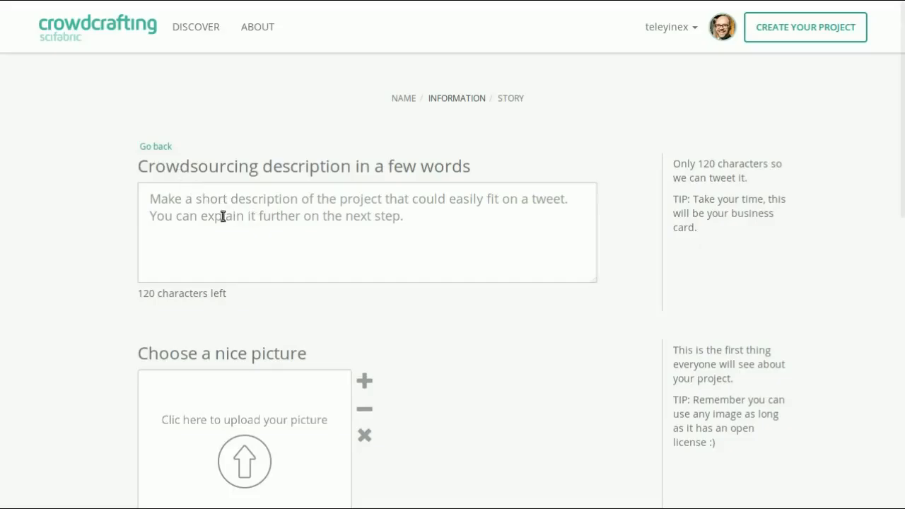
Enter "Small and short that will help to understand your project." as the project's short description.
{"action": "left_click", "coordinate": [186, 213]}
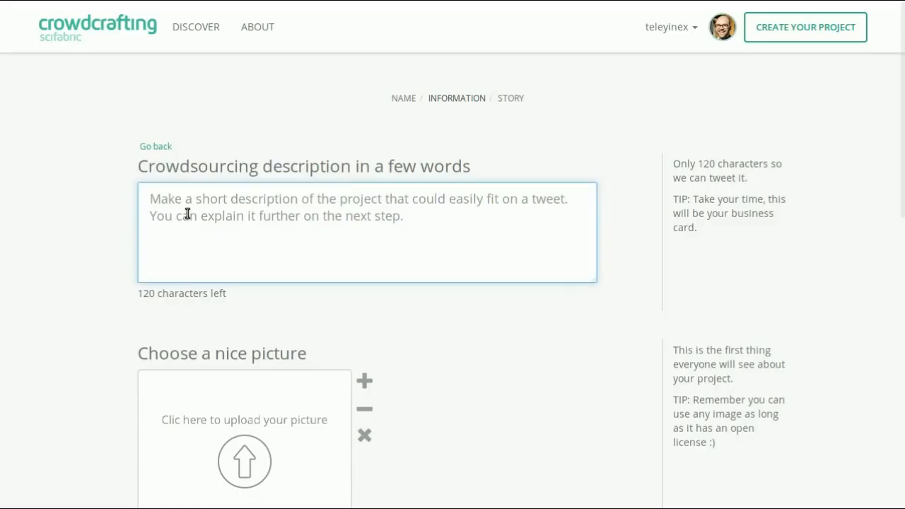
{"action": "type", "text": "Small and short that will help to understand your project."}
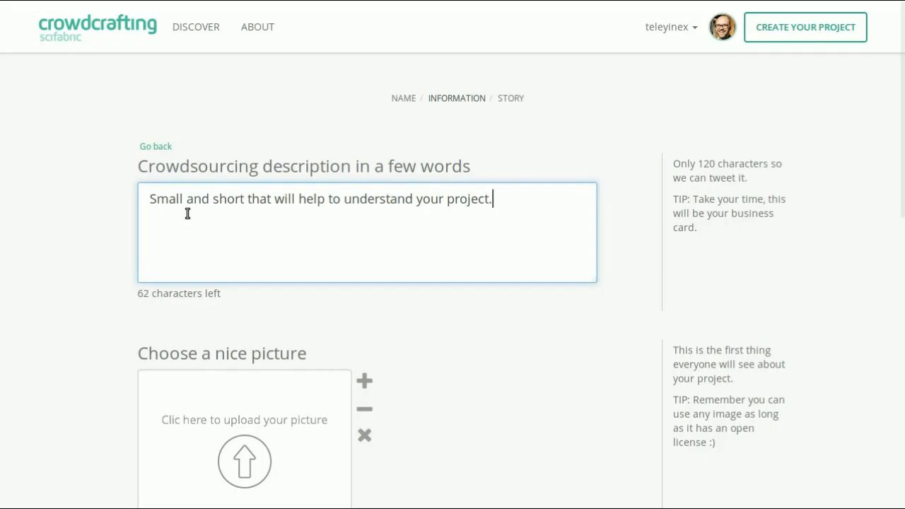
Upload photo.jpeg from the Crowdcrafting folder as the project picture.
{"action": "scroll", "coordinate": [187, 214], "scroll_direction": "down", "scroll_amount": 3}
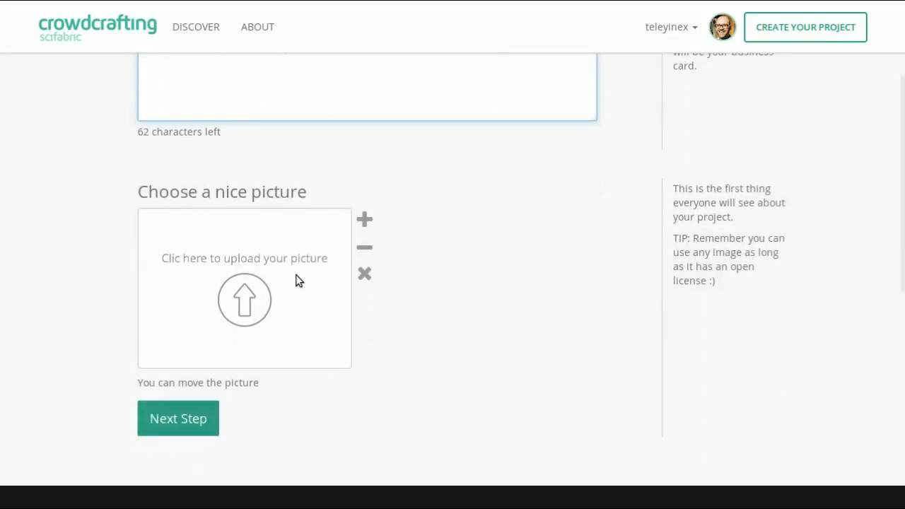
{"action": "left_click", "coordinate": [246, 305]}
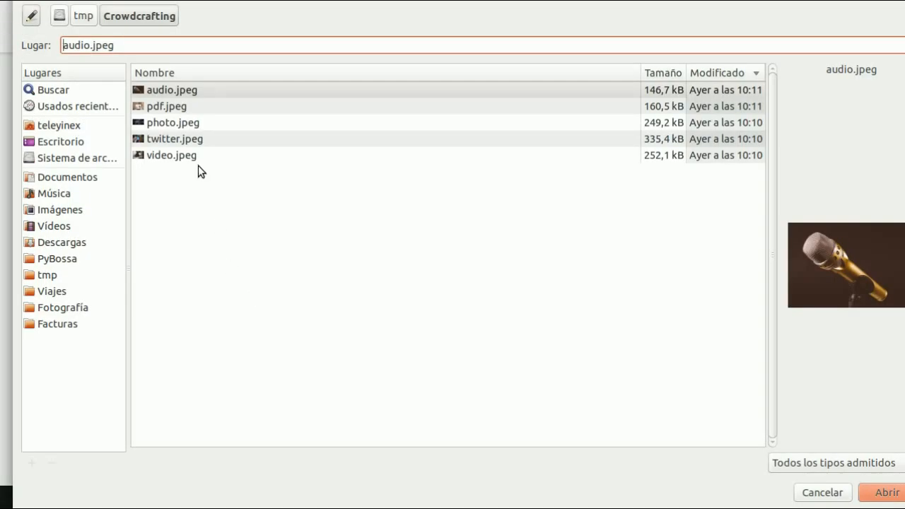
{"action": "left_click", "coordinate": [206, 124]}
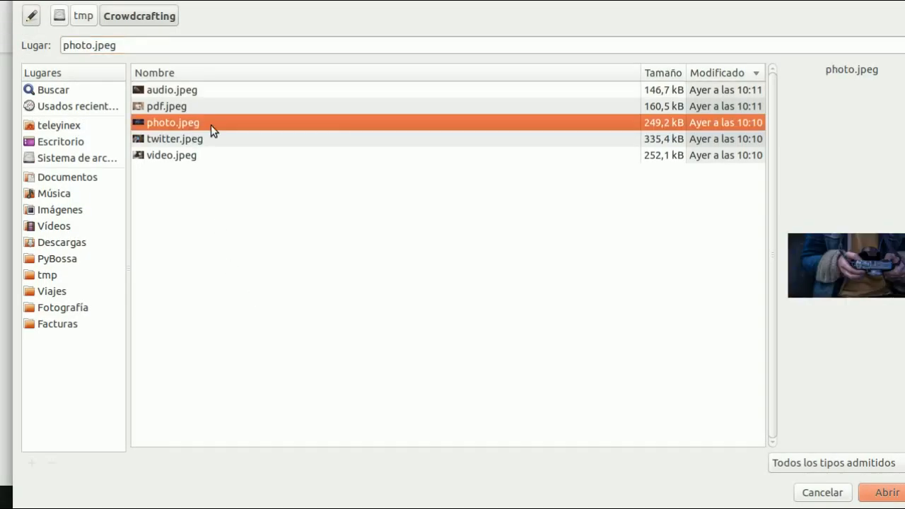
{"action": "left_click", "coordinate": [885, 493]}
Adjust the picture's position and zoom within its frame, and continue to the project's story form.
{"action": "left_click_drag", "start_coordinate": [255, 279], "coordinate": [157, 287]}
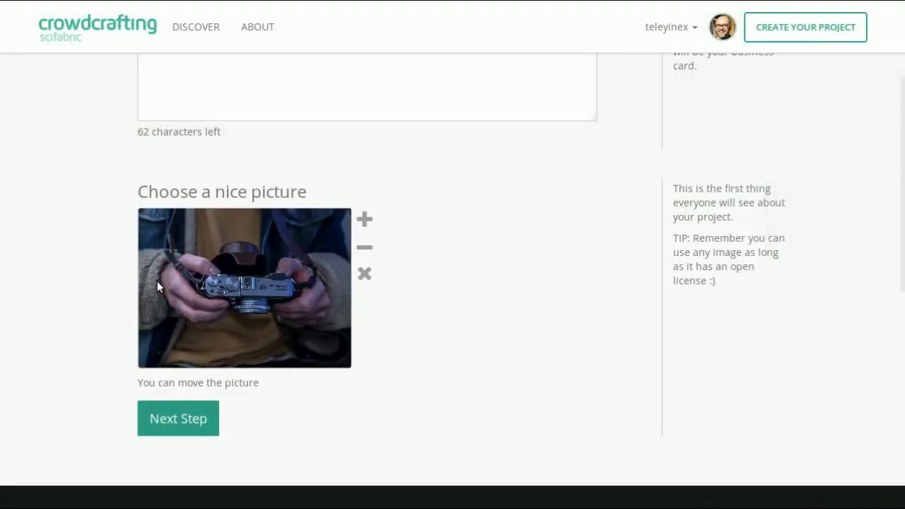
{"action": "left_click", "coordinate": [364, 220]}
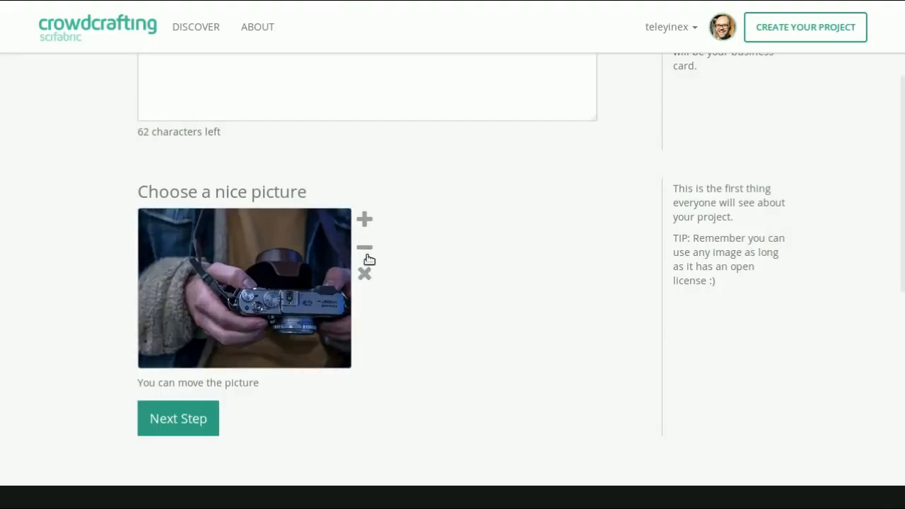
{"action": "left_click", "coordinate": [365, 249]}
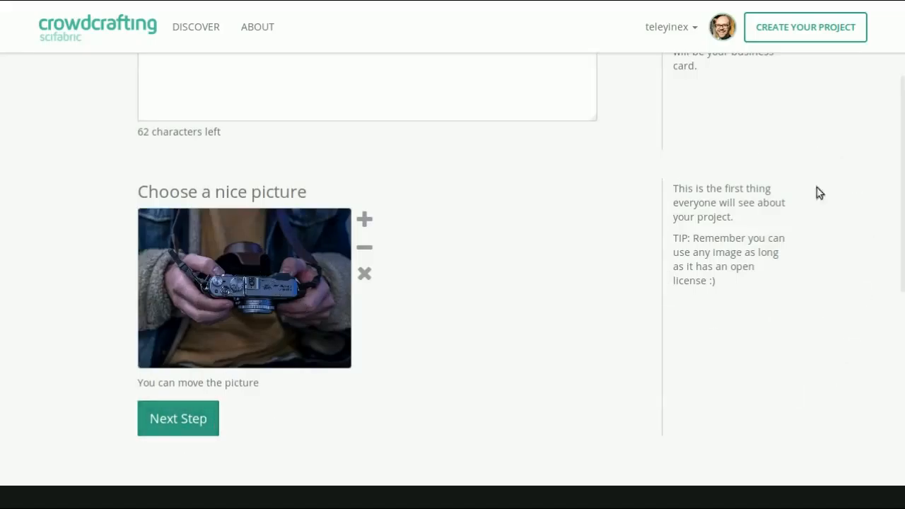
{"action": "scroll", "coordinate": [683, 282], "scroll_direction": "up", "scroll_amount": 3}
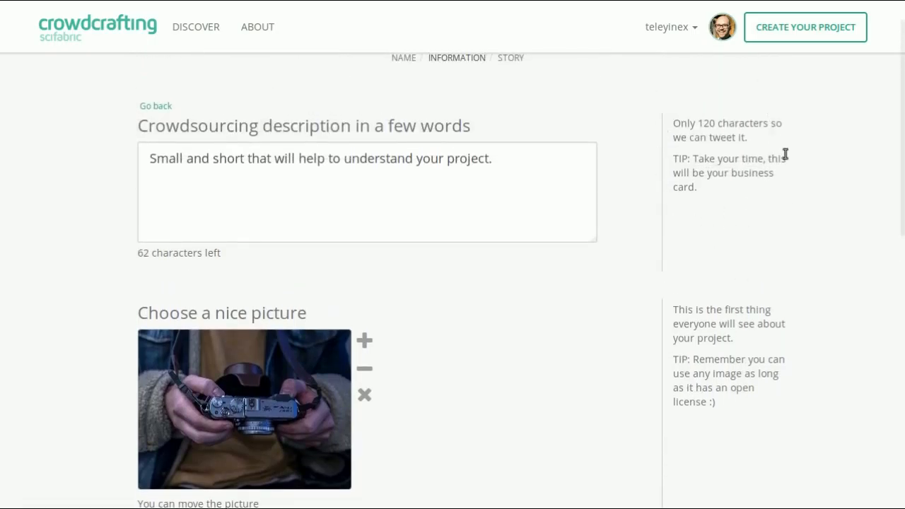
{"action": "scroll", "coordinate": [696, 150], "scroll_direction": "down", "scroll_amount": 1}
{"action": "scroll", "coordinate": [696, 150], "scroll_direction": "down", "scroll_amount": 5}
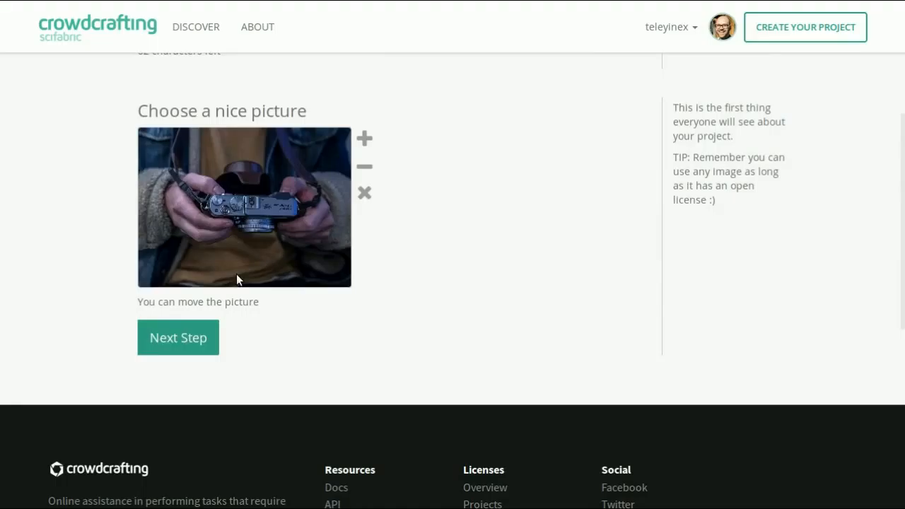
{"action": "left_click", "coordinate": [168, 351]}
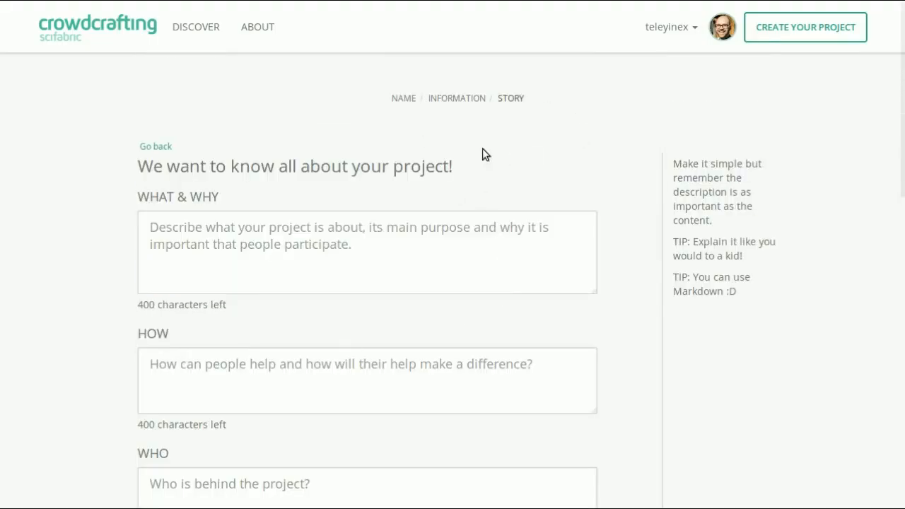
Fill in the WHAT & WHY section with "A long description of your project.".
{"action": "scroll", "coordinate": [298, 196], "scroll_direction": "down", "scroll_amount": 2}
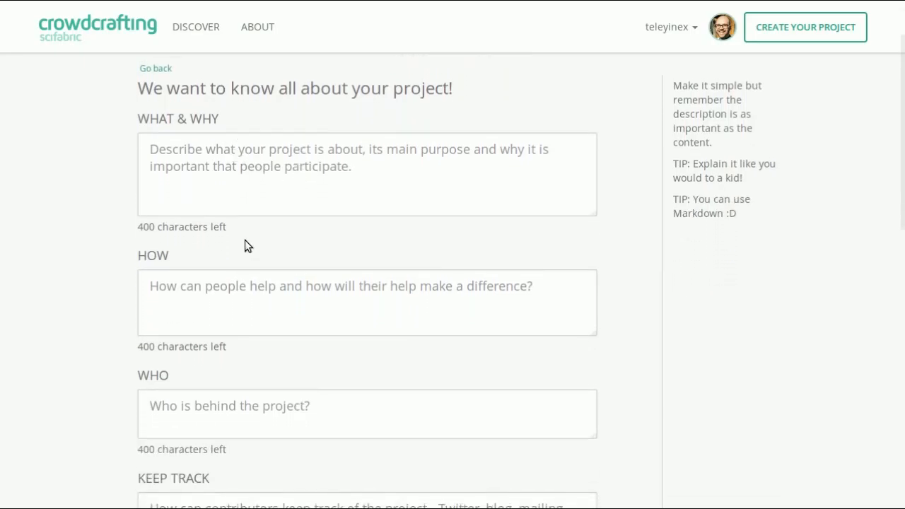
{"action": "scroll", "coordinate": [240, 234], "scroll_direction": "up", "scroll_amount": 1}
{"action": "left_click", "coordinate": [186, 189]}
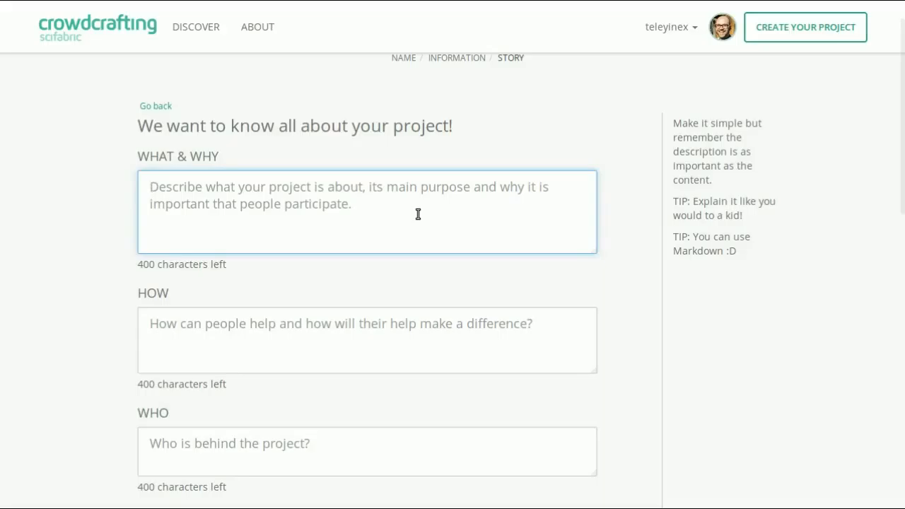
{"action": "type", "text": "A long descr"}
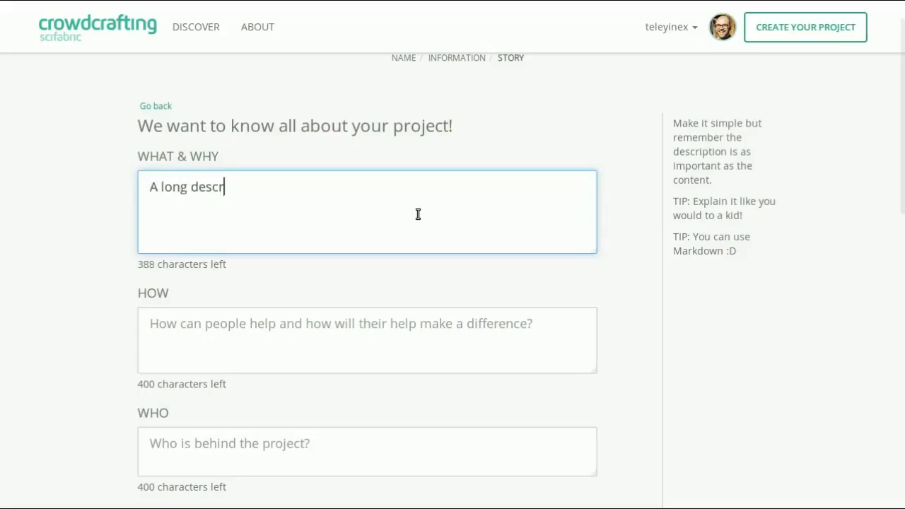
{"action": "type", "text": "iption of your project."}
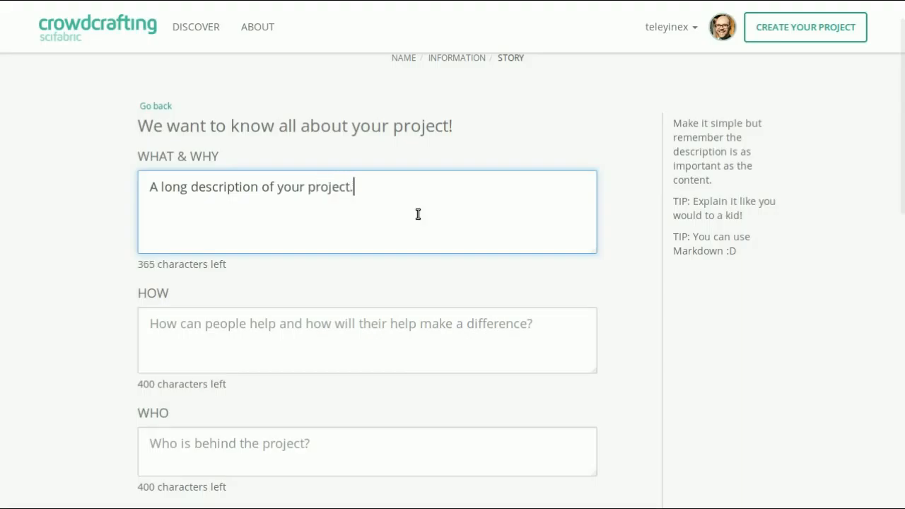
Fill in the HOW section with "Explain that.".
{"action": "scroll", "coordinate": [418, 215], "scroll_direction": "down", "scroll_amount": 2}
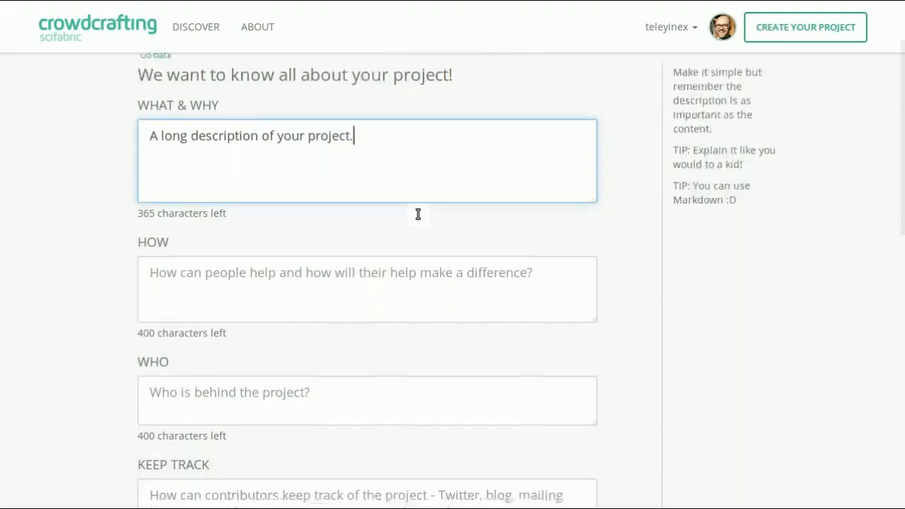
{"action": "left_click", "coordinate": [313, 261]}
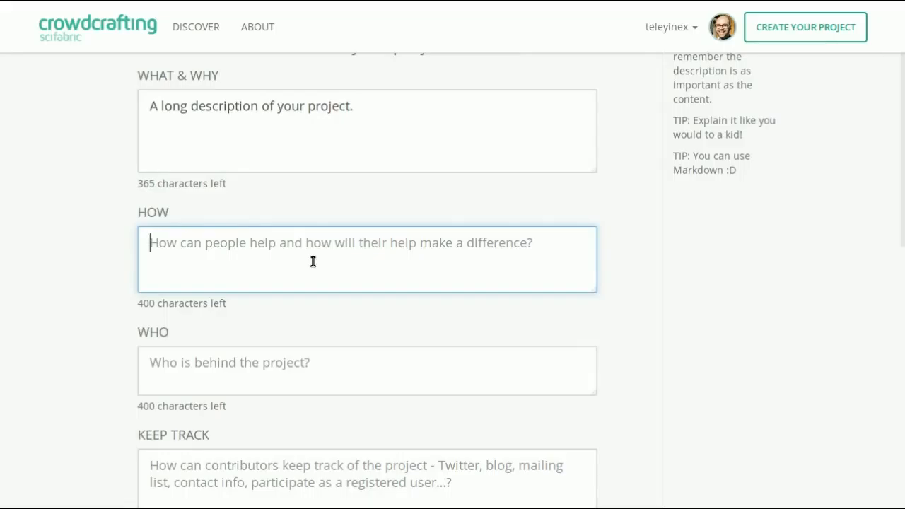
{"action": "type", "text": "Explain "}
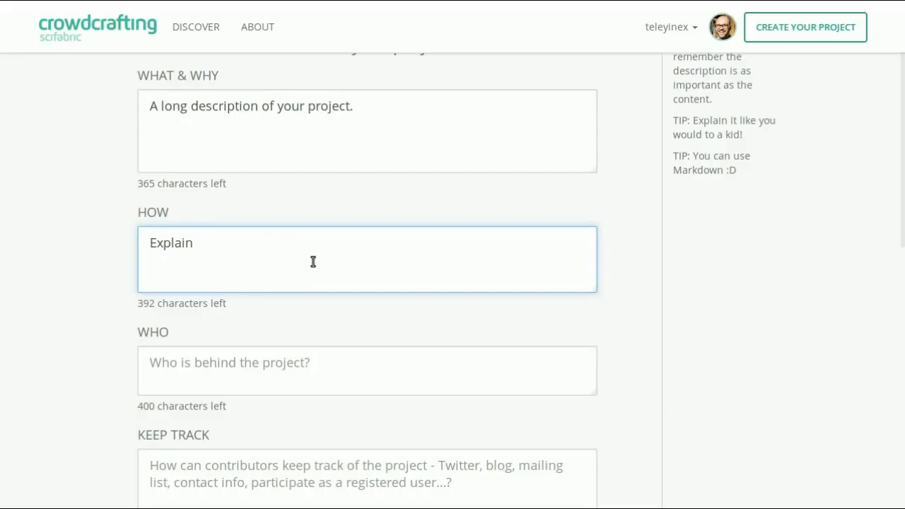
{"action": "type", "text": "that."}
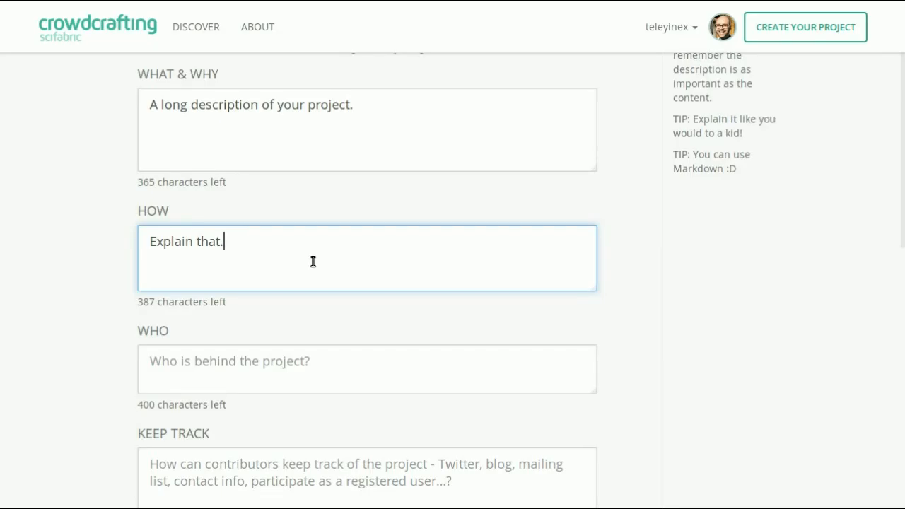
Fill in the WHO section with "Who you are.".
{"action": "scroll", "coordinate": [313, 262], "scroll_direction": "down", "scroll_amount": 3}
{"action": "left_click", "coordinate": [312, 254]}
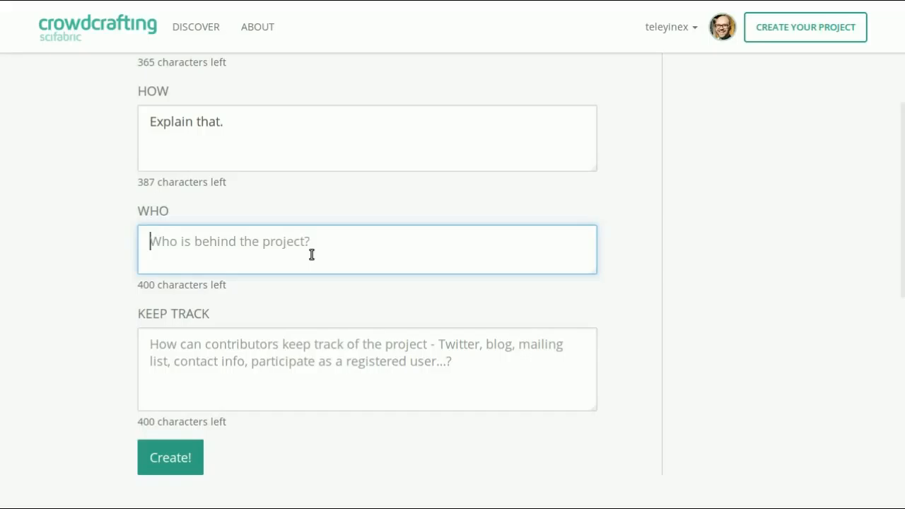
{"action": "type", "text": "Who a"}
{"action": "key", "text": "BackSpace"}
{"action": "type", "text": "you are"}
{"action": "key", "text": "BackSpace"}
{"action": "type", "text": "."}
Fill in the KEEP TRACK section with "Twitter, Facebook, etc." and create the project.
{"action": "scroll", "coordinate": [311, 255], "scroll_direction": "down", "scroll_amount": 3}
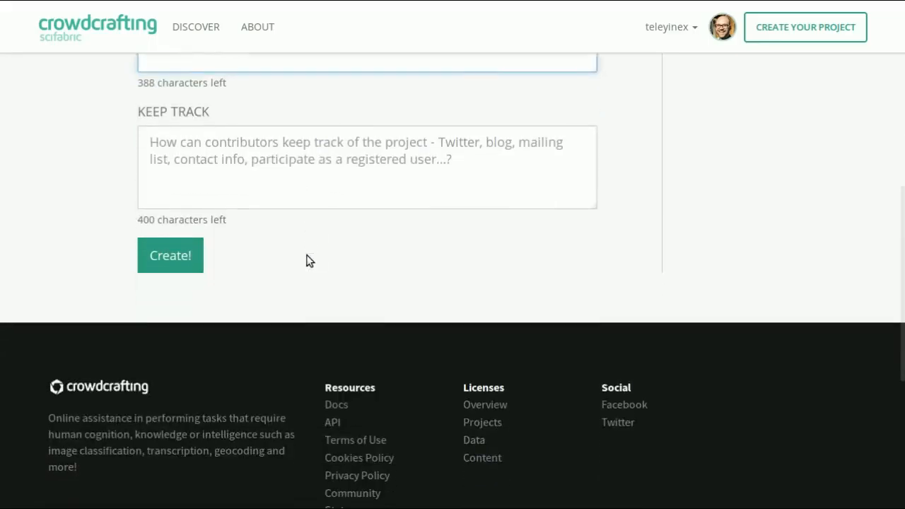
{"action": "left_click", "coordinate": [296, 162]}
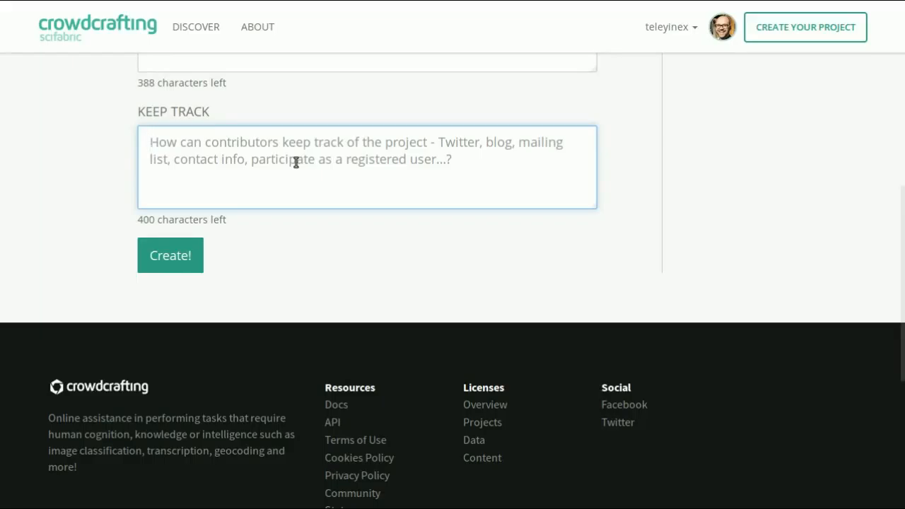
{"action": "type", "text": "Twi"}
{"action": "key", "text": "BackSpace"}
{"action": "type", "text": "itt"}
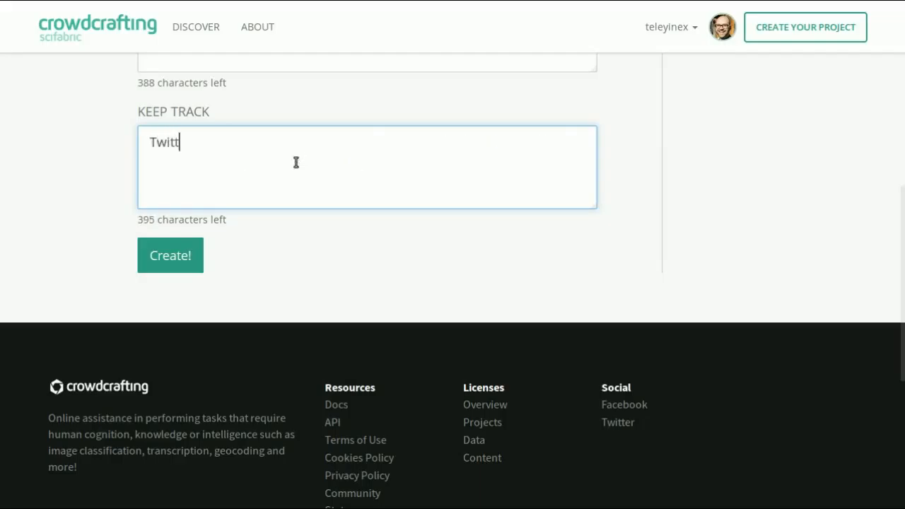
{"action": "type", "text": "er, Facebook, etc."}
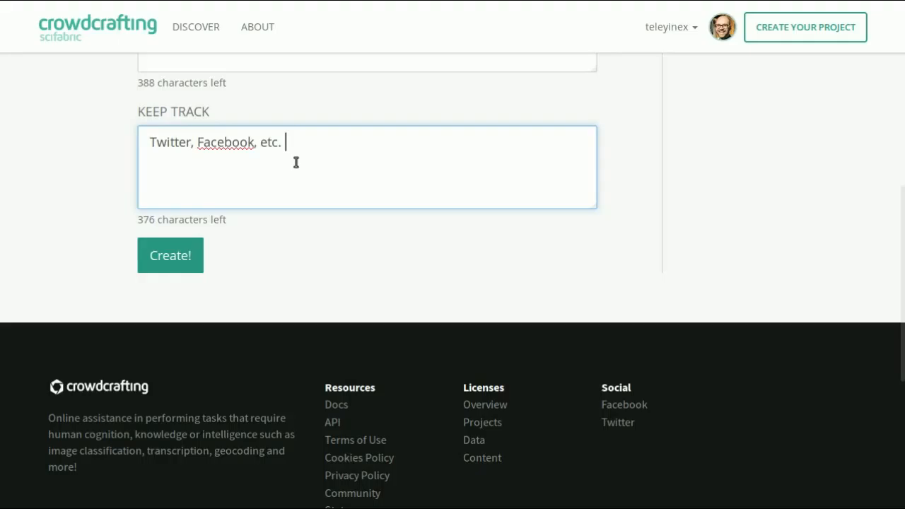
{"action": "left_click", "coordinate": [182, 259]}
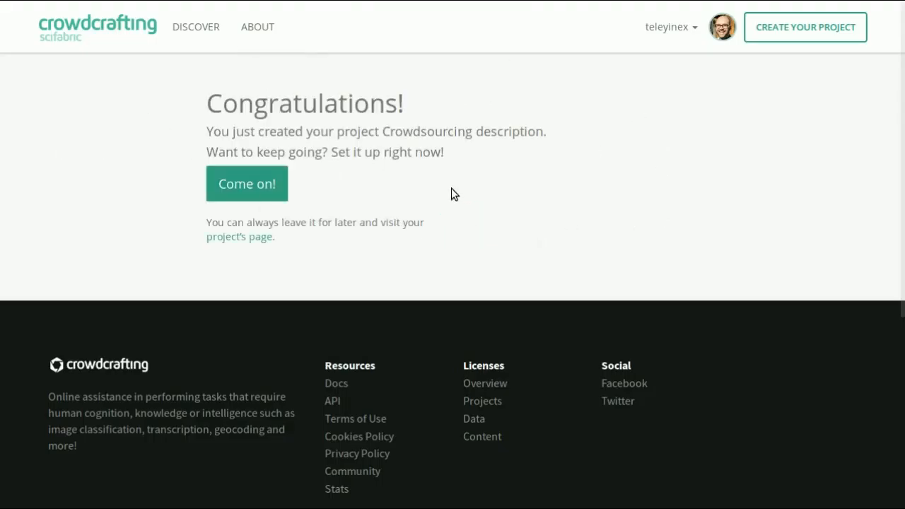
Start setting up the newly created project.
{"action": "left_click", "coordinate": [252, 198]}
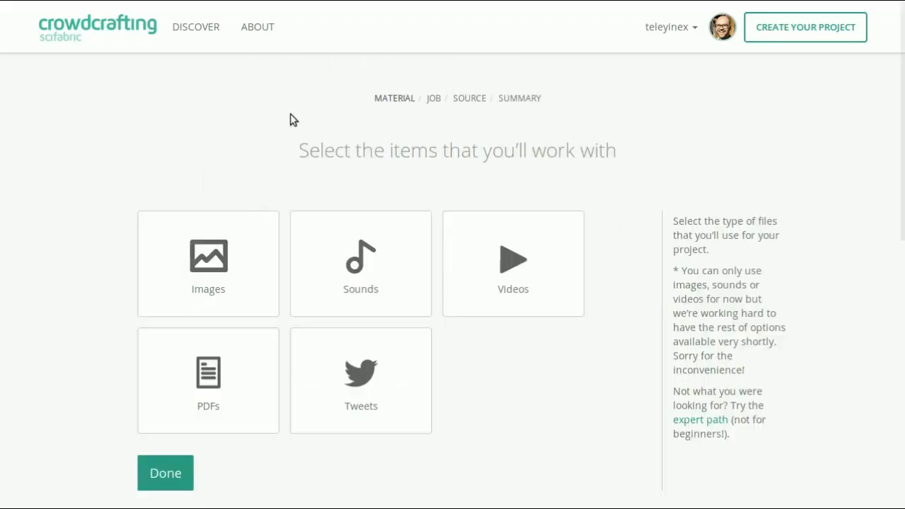
{"action": "scroll", "coordinate": [291, 119], "scroll_direction": "down", "scroll_amount": 1}
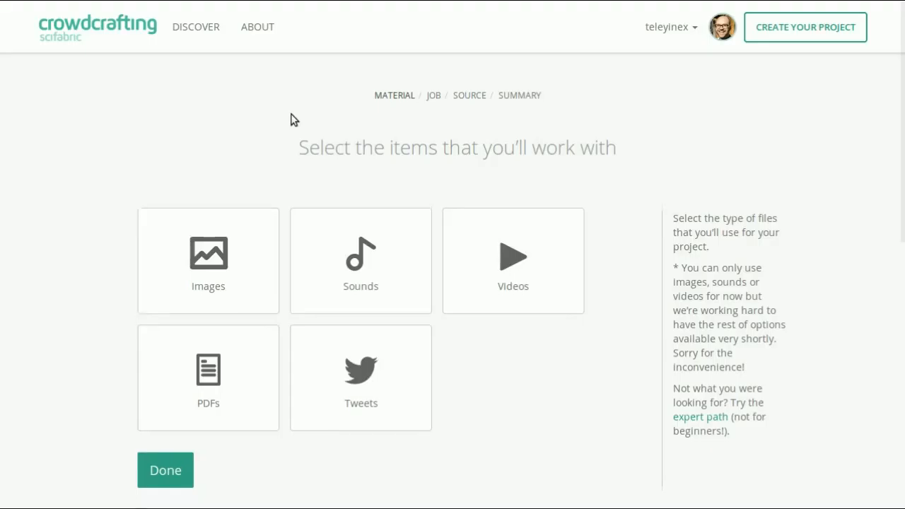
Try the Images, Sounds, Videos, PDFs and Tweets material types one after another.
{"action": "left_click", "coordinate": [217, 217]}
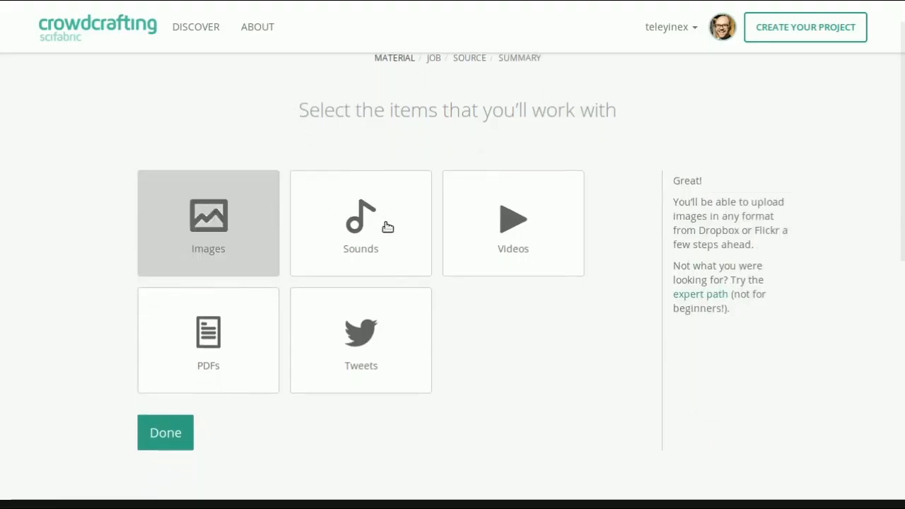
{"action": "left_click", "coordinate": [387, 227]}
{"action": "left_click", "coordinate": [523, 243]}
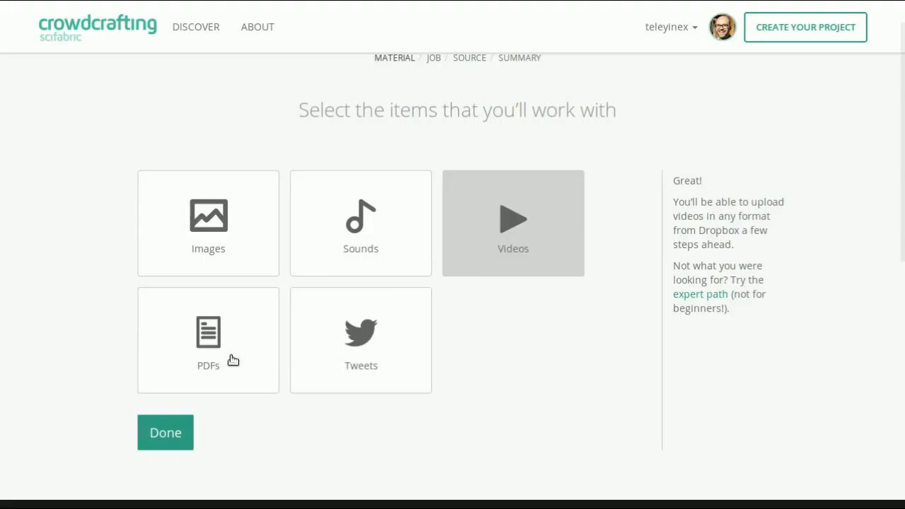
{"action": "left_click", "coordinate": [212, 363]}
{"action": "left_click", "coordinate": [350, 351]}
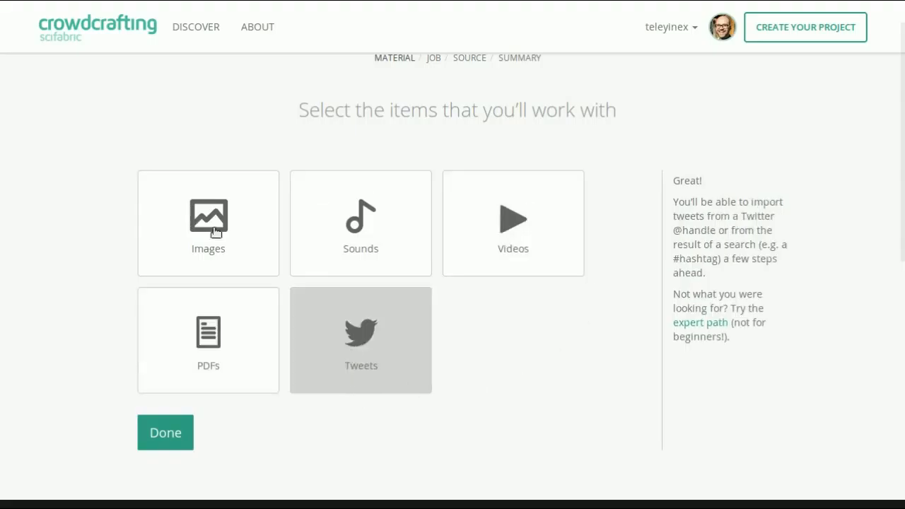
Choose Images as the material for the project and proceed to the job selection.
{"action": "left_click", "coordinate": [252, 249]}
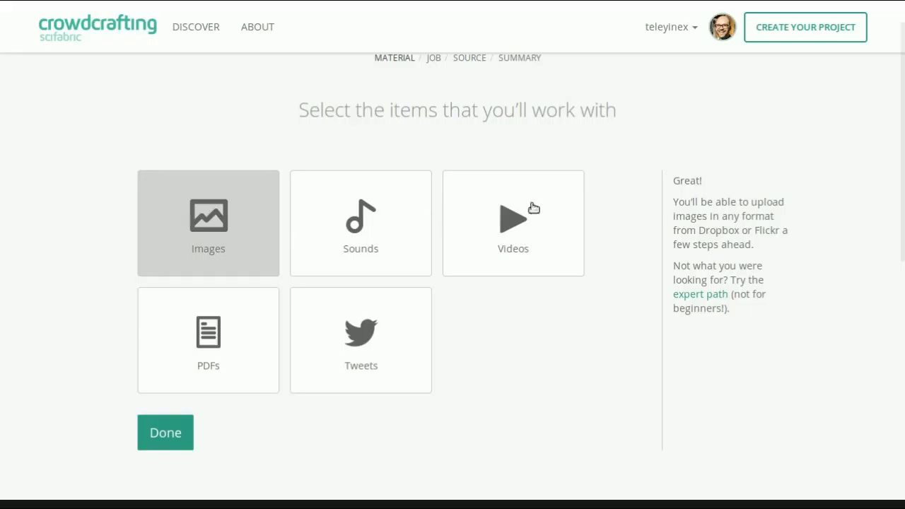
{"action": "left_click", "coordinate": [167, 440]}
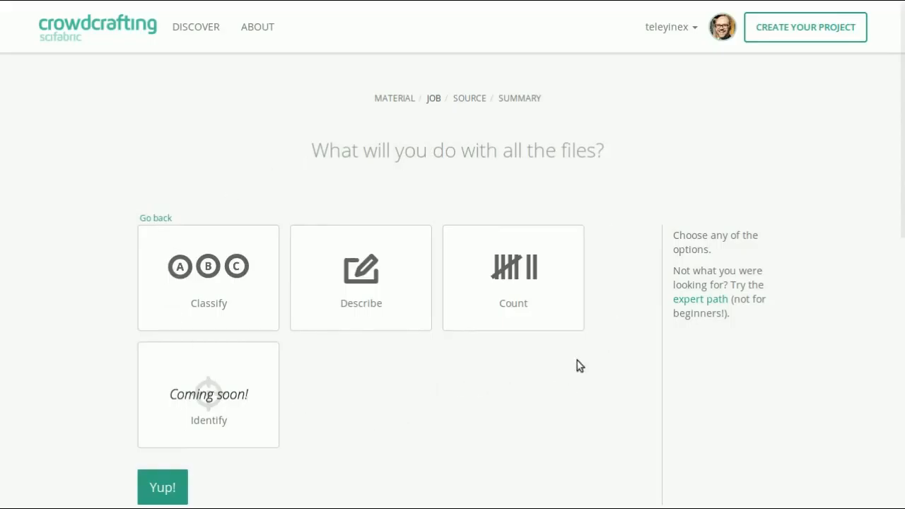
Try the Classify, Describe and Count job types one after another.
{"action": "left_click", "coordinate": [204, 281]}
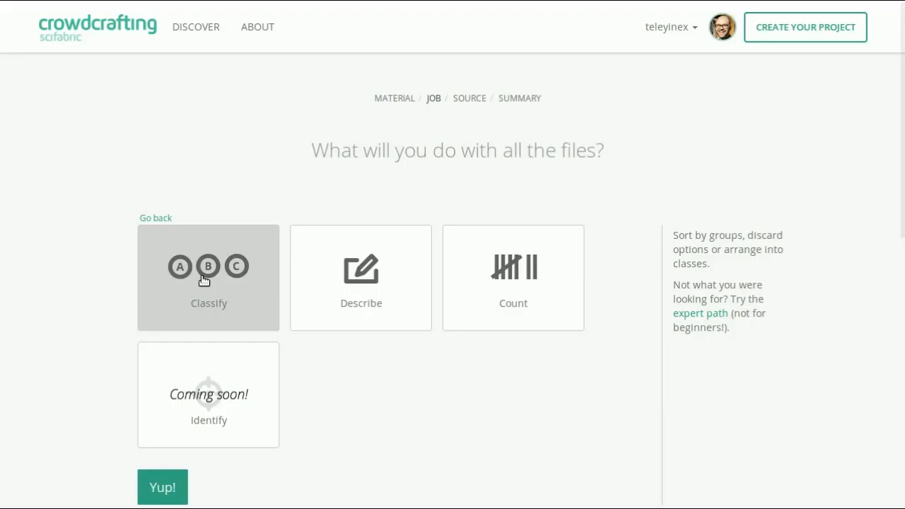
{"action": "left_click", "coordinate": [370, 290]}
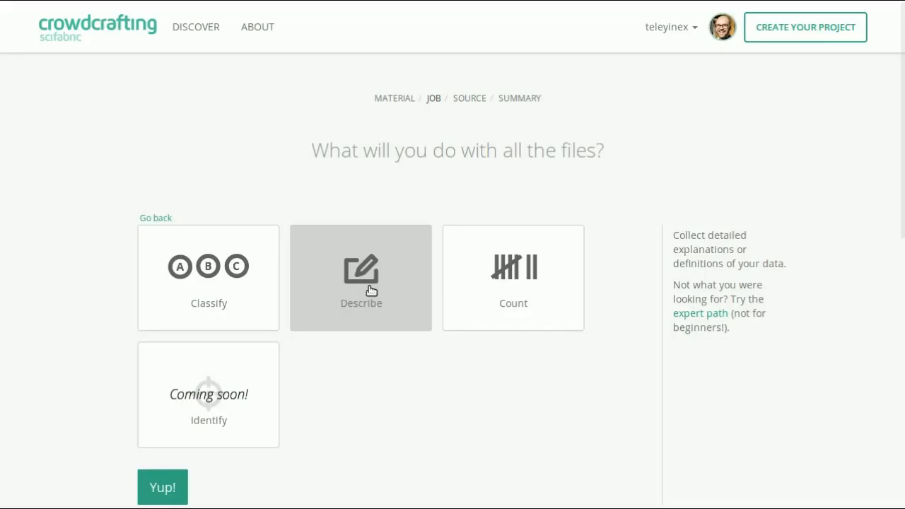
{"action": "left_click", "coordinate": [540, 304]}
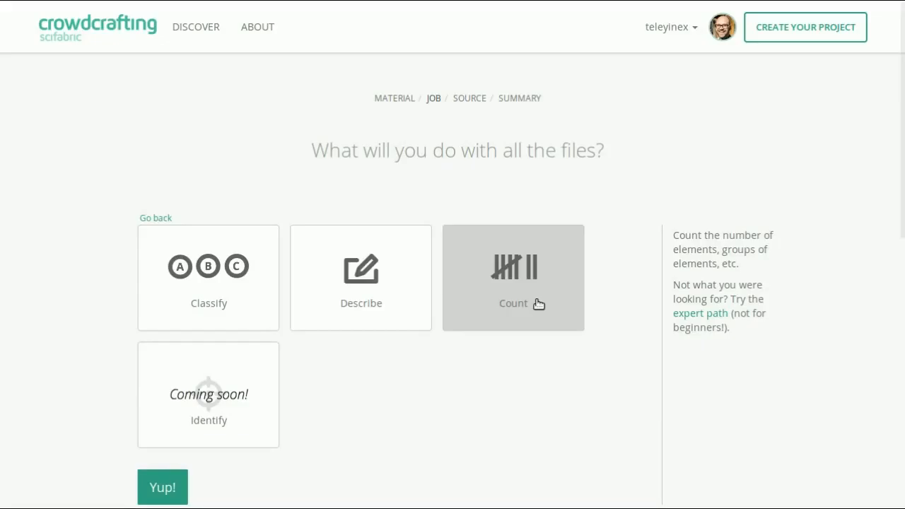
Choose Describe as the job for the files and continue to its form.
{"action": "left_click", "coordinate": [360, 300]}
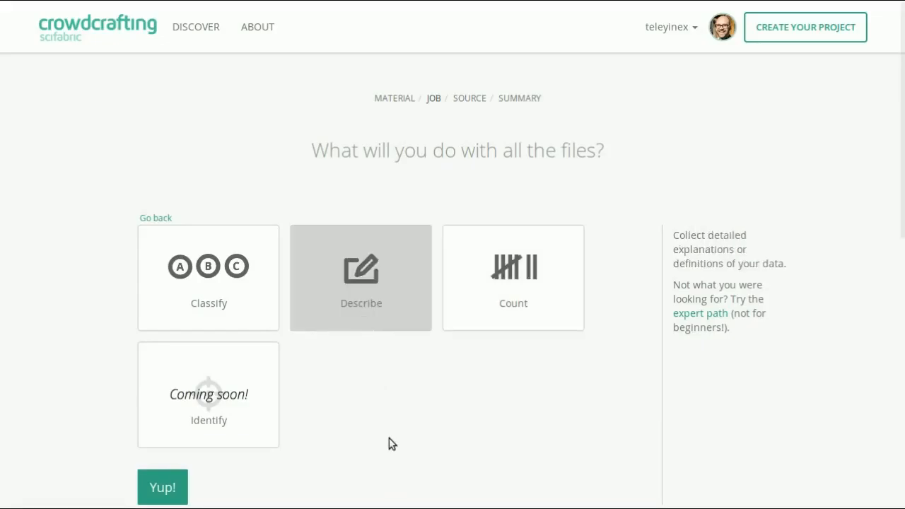
{"action": "scroll", "coordinate": [389, 438], "scroll_direction": "down", "scroll_amount": 1}
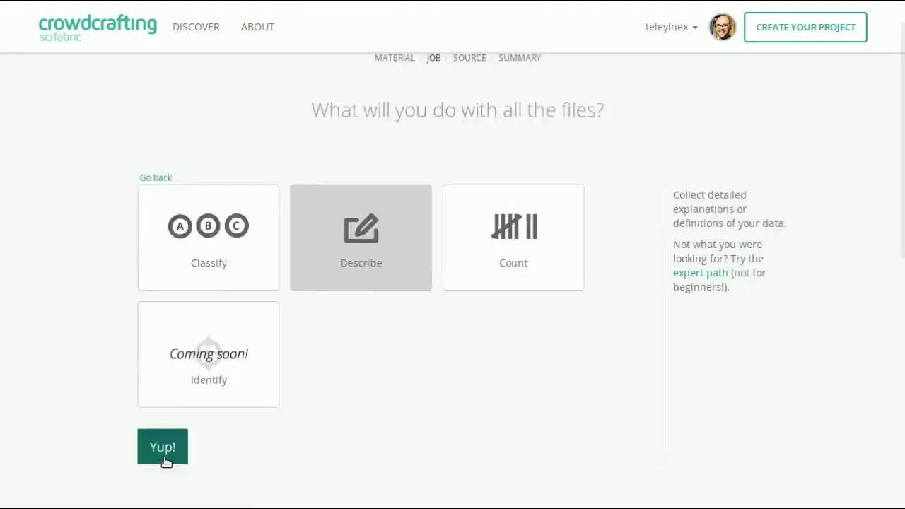
{"action": "left_click", "coordinate": [164, 452]}
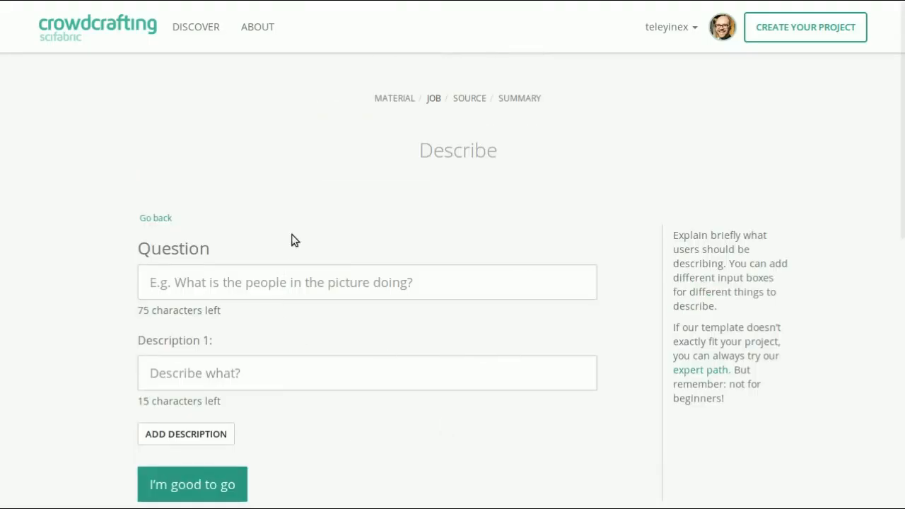
Enter "What is the people in this picture doing?" as the question for the Describe job.
{"action": "scroll", "coordinate": [294, 240], "scroll_direction": "down", "scroll_amount": 1}
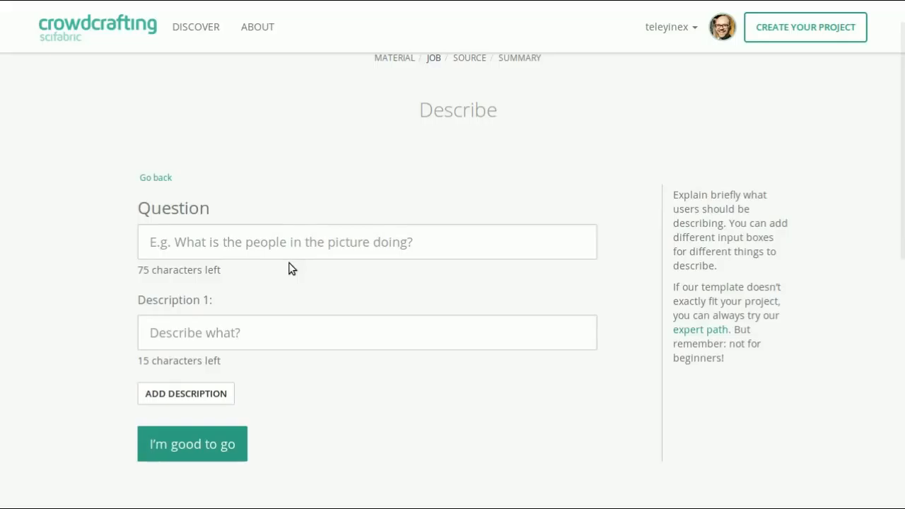
{"action": "left_click", "coordinate": [300, 253]}
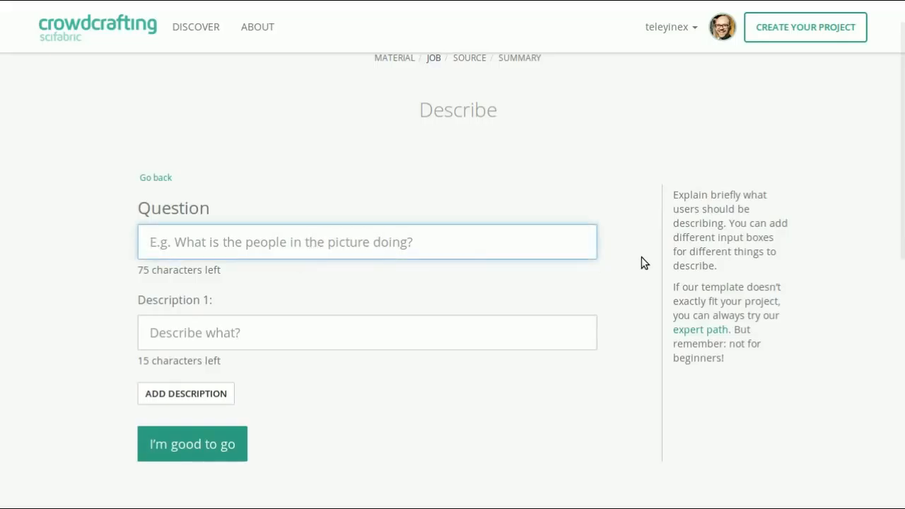
{"action": "type", "text": "What is th"}
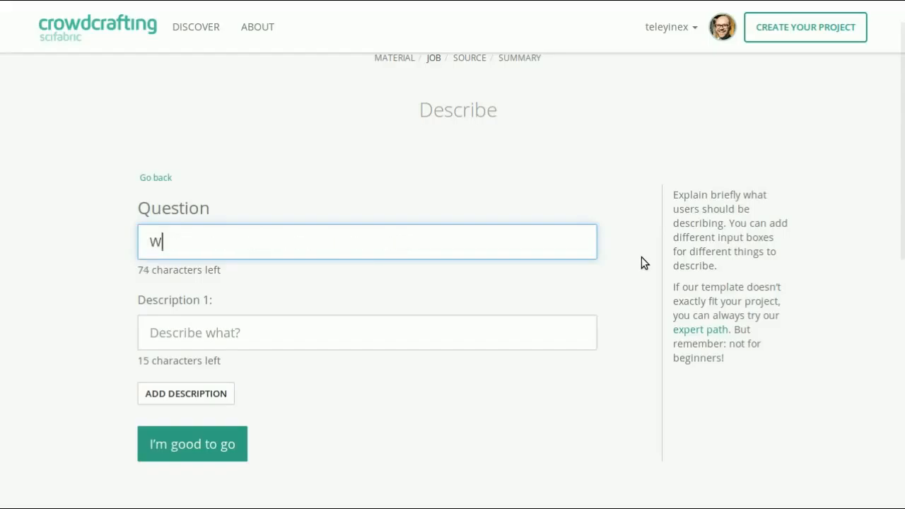
{"action": "key", "text": "BackSpace"}
{"action": "type", "text": "he p"}
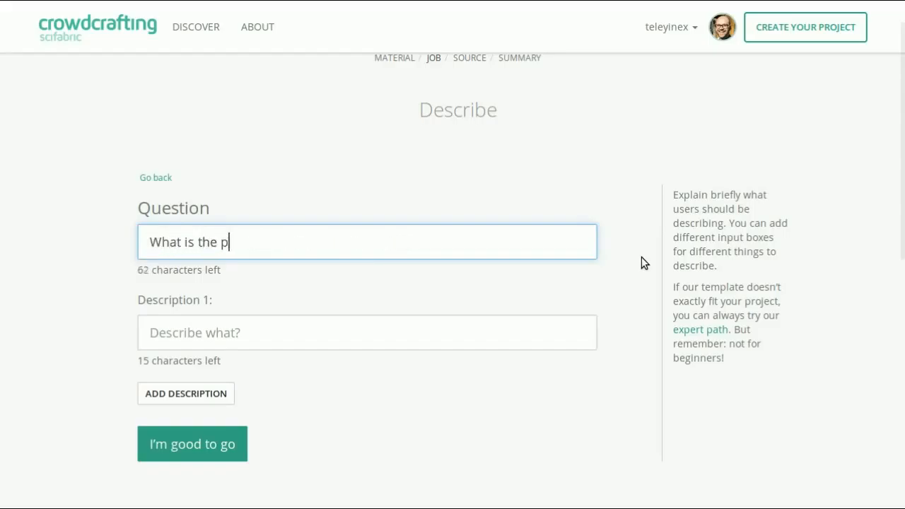
{"action": "type", "text": "eople in this picture doing?"}
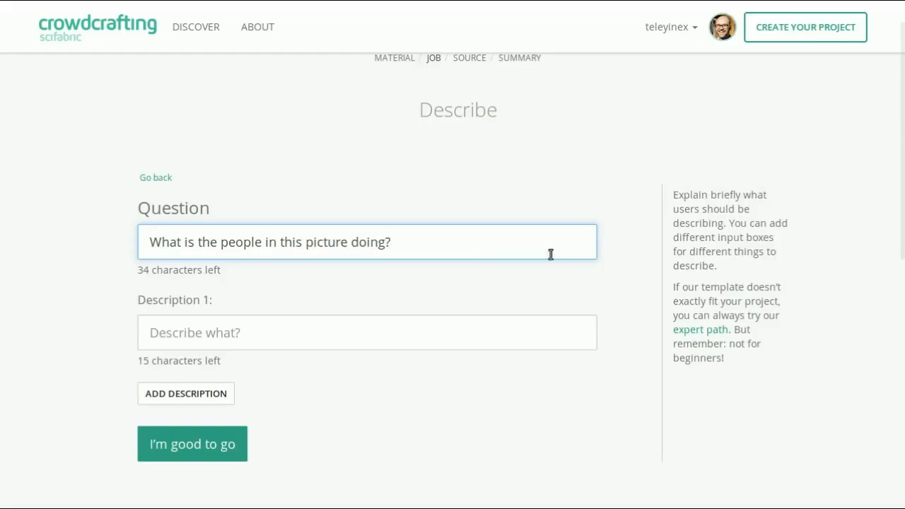
Fill in Description 1 with "Fighting".
{"action": "left_click", "coordinate": [321, 335]}
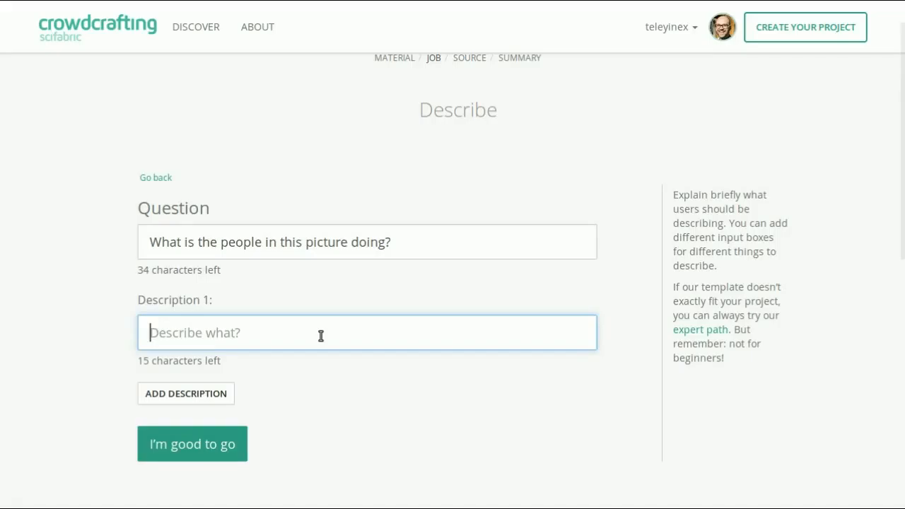
{"action": "type", "text": "Is"}
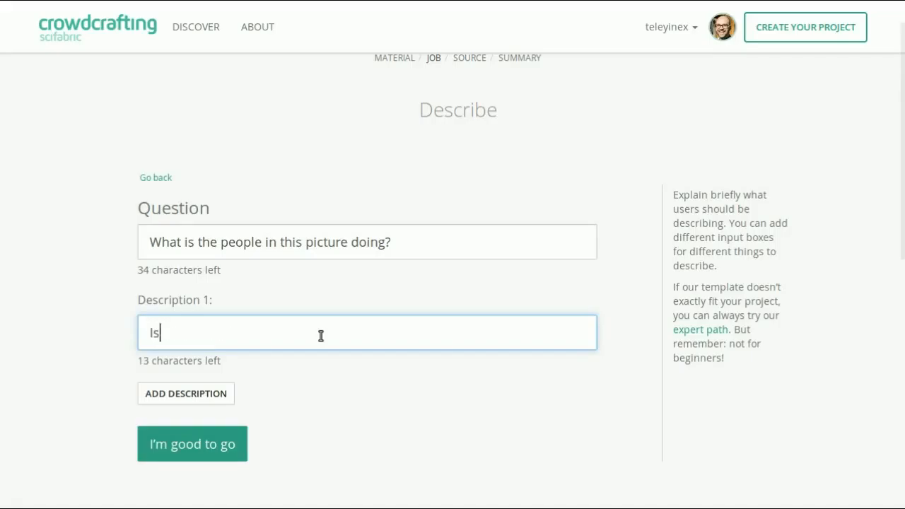
{"action": "type", "text": " the people figh"}
{"action": "key", "text": "BackSpace"}
{"action": "type", "text": "ghi"}
{"action": "key", "text": "BackSpace"}
{"action": "key", "text": "BackSpace"}
{"action": "key", "text": "BackSpace"}
{"action": "key", "text": "BackSpace"}
{"action": "key", "text": "BackSpace"}
{"action": "key", "text": "BackSpace"}
{"action": "key", "text": "BackSpace"}
{"action": "key", "text": "BackSpace"}
{"action": "key", "text": "BackSpace"}
{"action": "key", "text": "BackSpace"}
{"action": "key", "text": "BackSpace"}
{"action": "key", "text": "BackSpace"}
{"action": "key", "text": "BackSpace"}
{"action": "key", "text": "BackSpace"}
{"action": "key", "text": "BackSpace"}
{"action": "key", "text": "BackSpace"}
{"action": "key", "text": "BackSpace"}
{"action": "key", "text": "BackSpace"}
{"action": "key", "text": "BackSpace"}
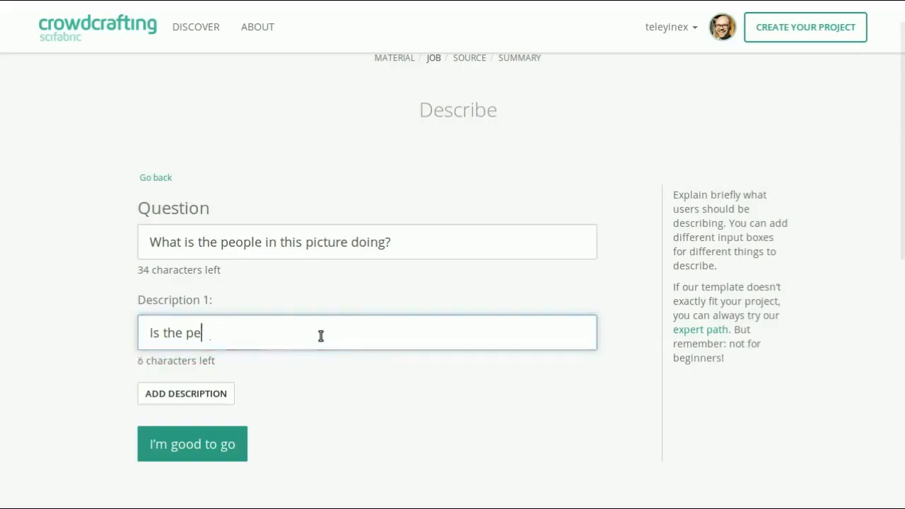
{"action": "type", "text": "Fighting"}
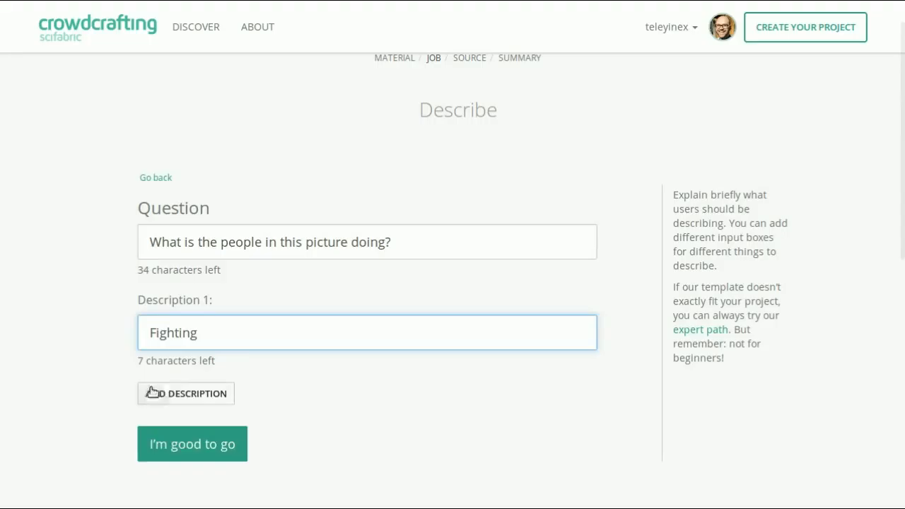
Add a second description and fill it in with "Talking".
{"action": "left_click", "coordinate": [177, 394]}
{"action": "scroll", "coordinate": [195, 396], "scroll_direction": "down", "scroll_amount": 1}
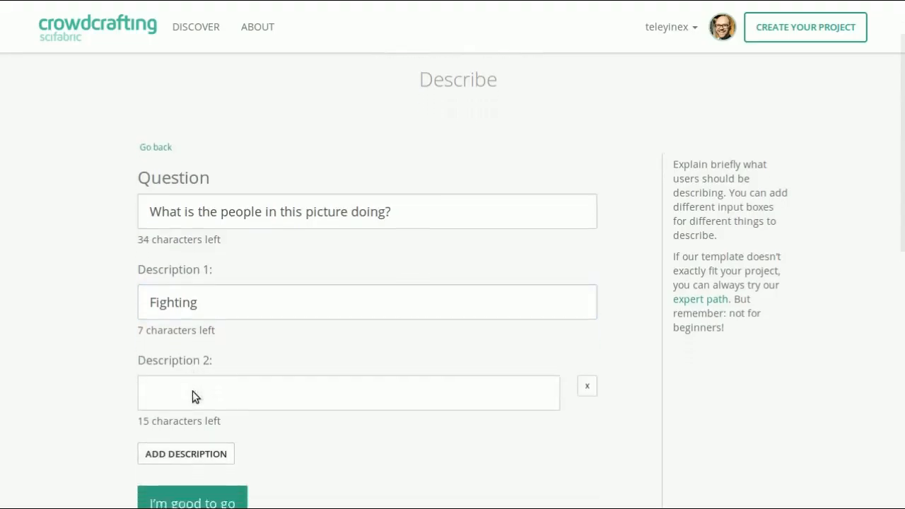
{"action": "left_click", "coordinate": [198, 385]}
{"action": "type", "text": "Talking"}
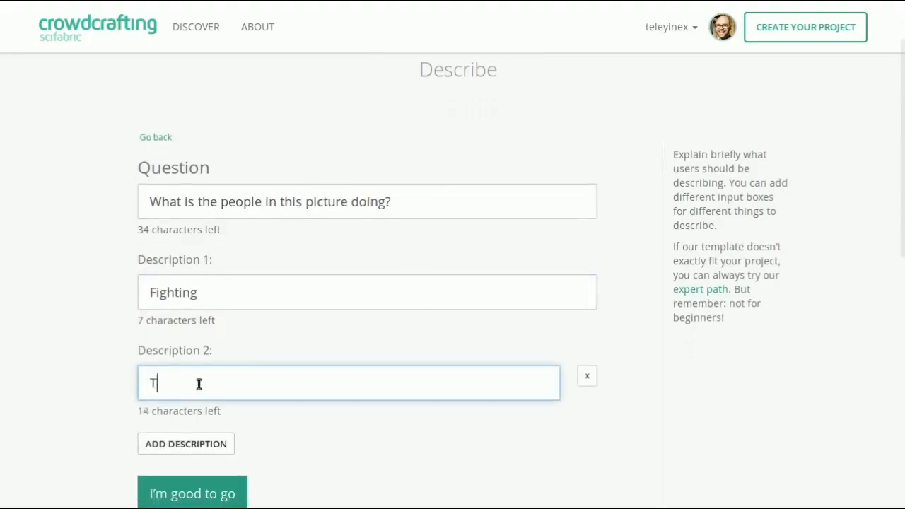
Add a third description and fill it in with "Walking".
{"action": "left_click", "coordinate": [201, 451]}
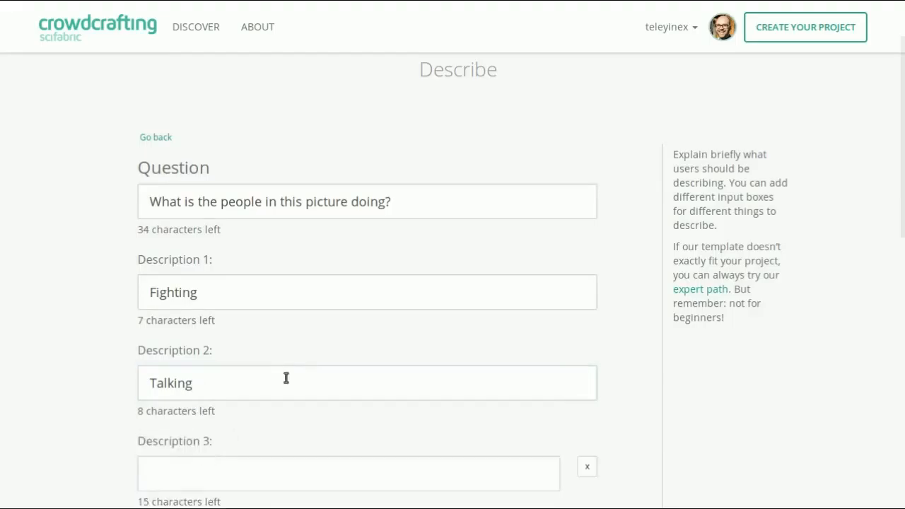
{"action": "scroll", "coordinate": [285, 378], "scroll_direction": "down", "scroll_amount": 3}
{"action": "left_click", "coordinate": [232, 349]}
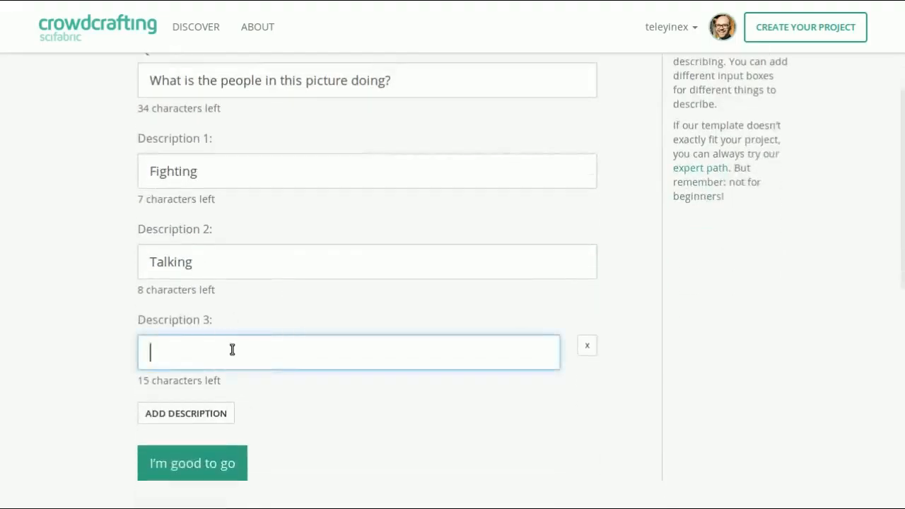
{"action": "type", "text": "Walking"}
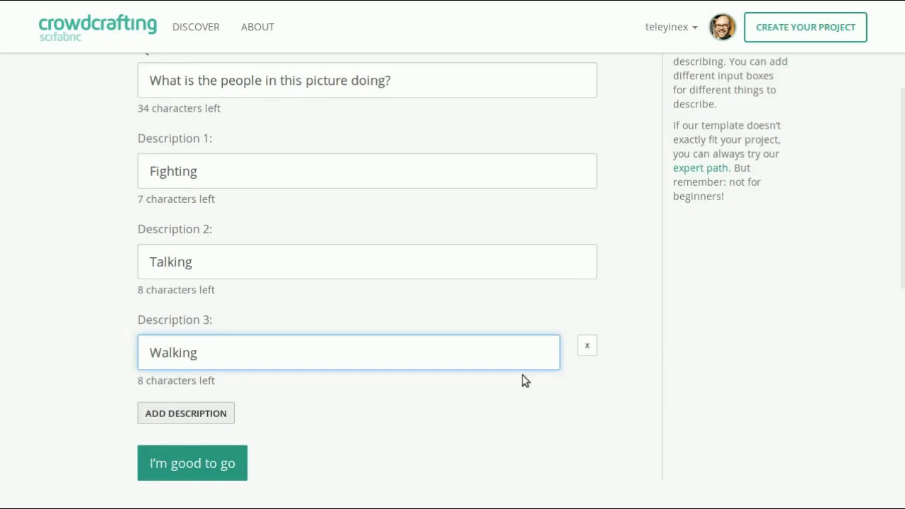
Add a fourth description and remove it again while it is empty.
{"action": "left_click", "coordinate": [221, 417]}
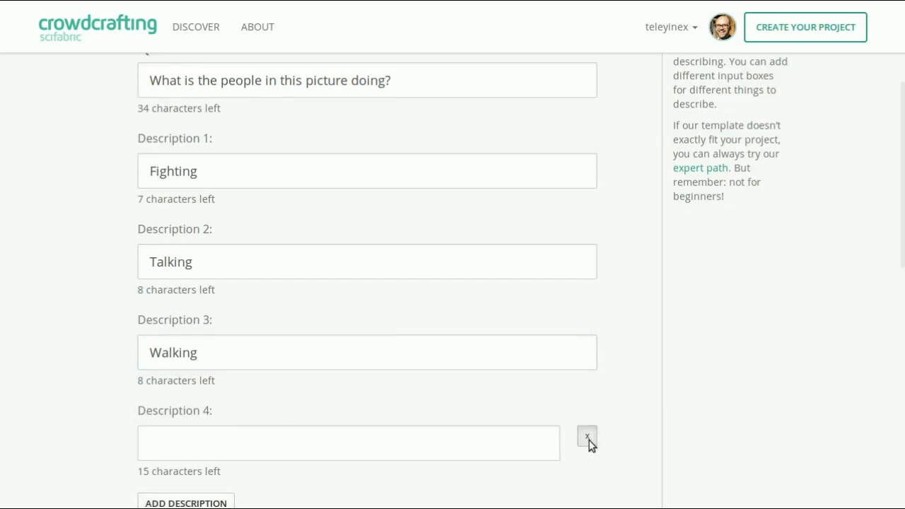
{"action": "left_click", "coordinate": [589, 443]}
Submit the question with its descriptions and choose Flickr as the image source.
{"action": "scroll", "coordinate": [334, 362], "scroll_direction": "up", "scroll_amount": 3}
{"action": "scroll", "coordinate": [334, 360], "scroll_direction": "down", "scroll_amount": 4}
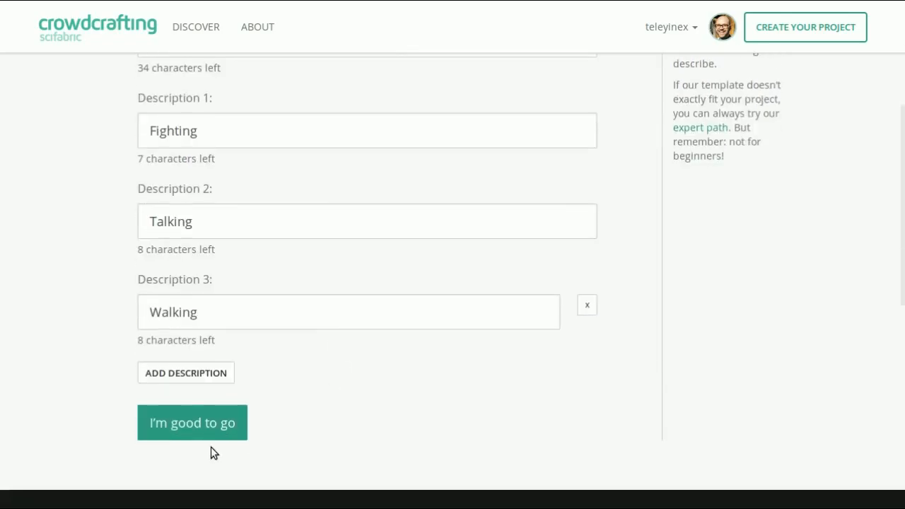
{"action": "left_click", "coordinate": [206, 425]}
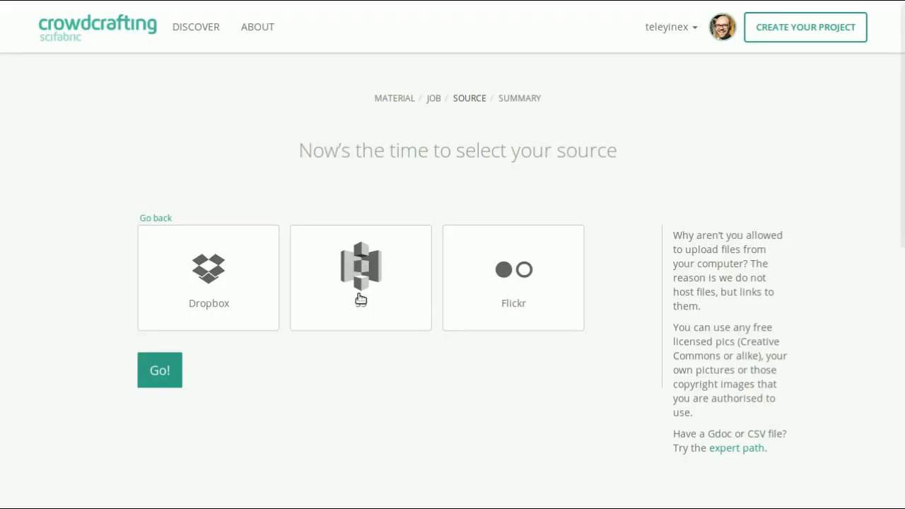
{"action": "left_click", "coordinate": [528, 296]}
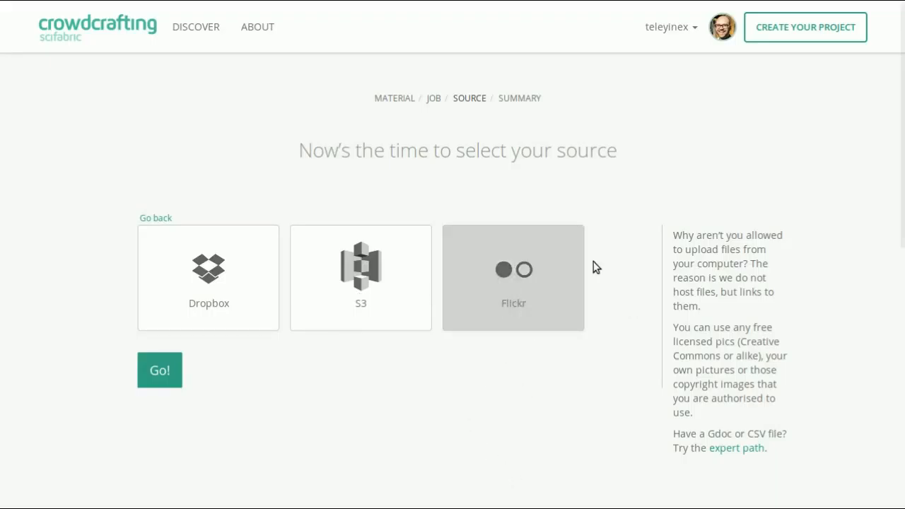
{"action": "left_click", "coordinate": [159, 370]}
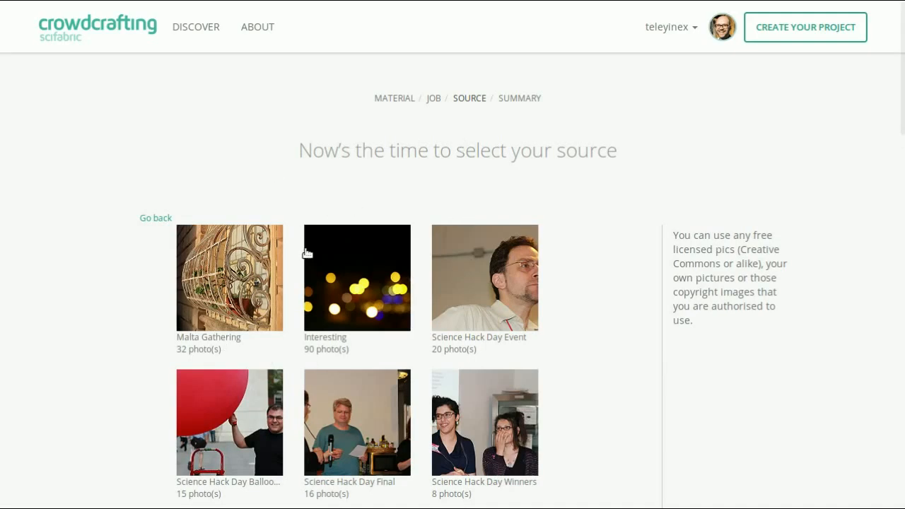
Select the OKCon2011 album from the Flickr albums.
{"action": "scroll", "coordinate": [416, 267], "scroll_direction": "down", "scroll_amount": 3}
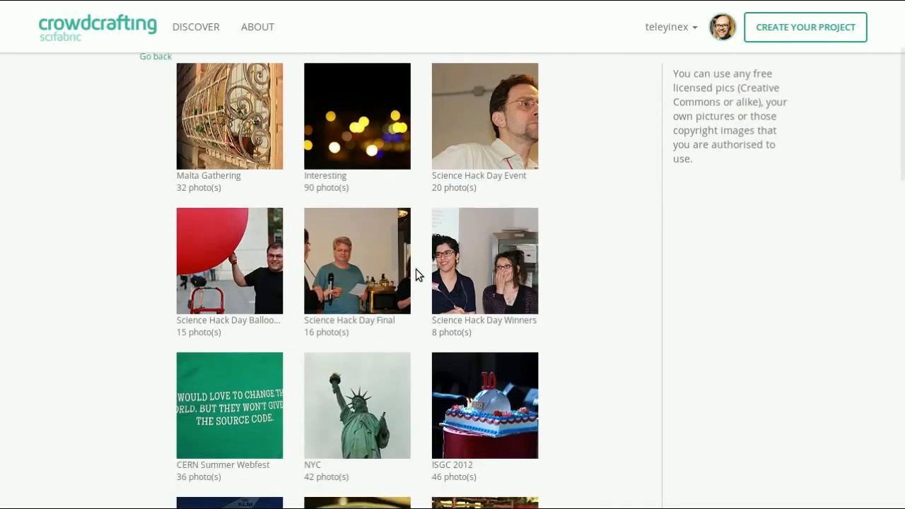
{"action": "scroll", "coordinate": [416, 267], "scroll_direction": "down", "scroll_amount": 6}
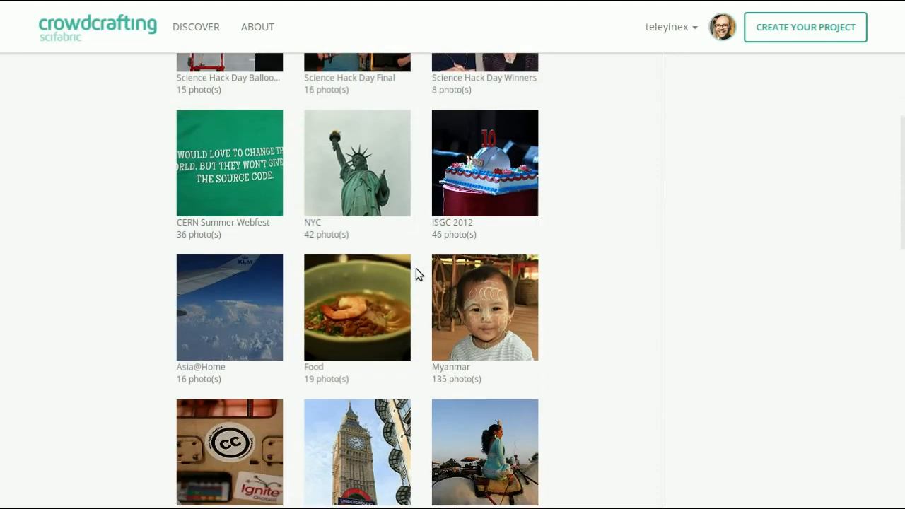
{"action": "left_click", "coordinate": [218, 274]}
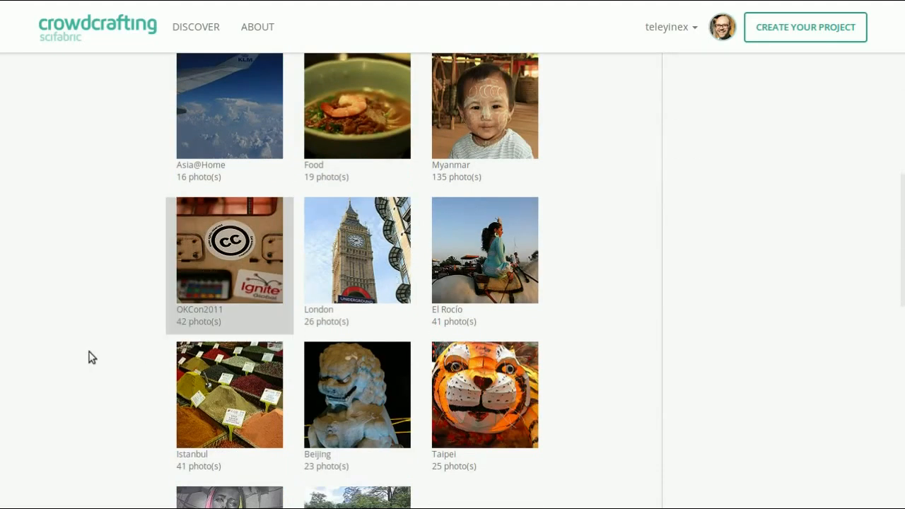
Choose the Science Hack Day Winners album instead of OKCon2011 and submit it as the Flickr image source.
{"action": "scroll", "coordinate": [121, 358], "scroll_direction": "down", "scroll_amount": 4}
{"action": "scroll", "coordinate": [123, 355], "scroll_direction": "up", "scroll_amount": 10}
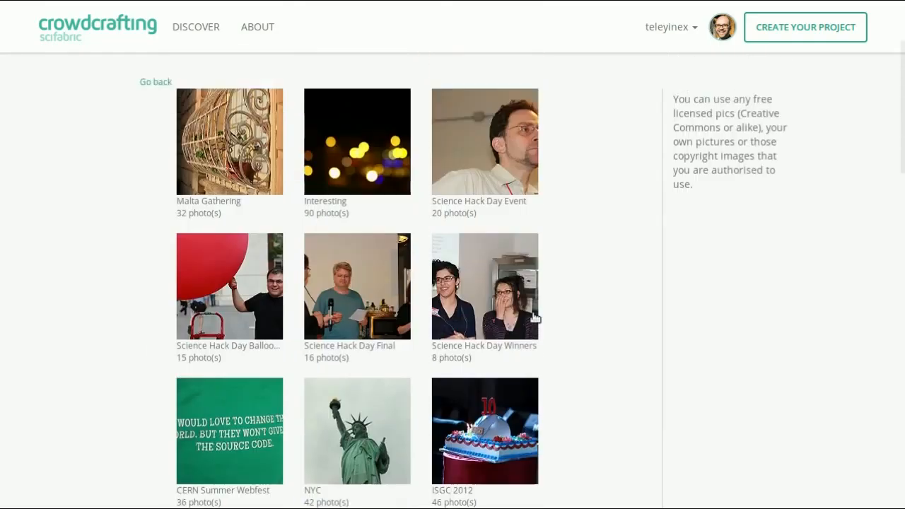
{"action": "left_click", "coordinate": [535, 318]}
{"action": "scroll", "coordinate": [594, 332], "scroll_direction": "down", "scroll_amount": 11}
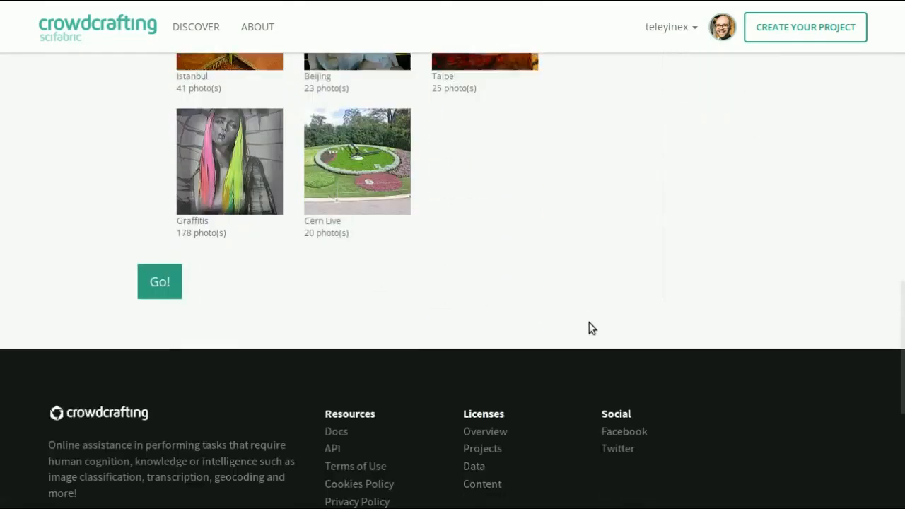
{"action": "left_click", "coordinate": [161, 267]}
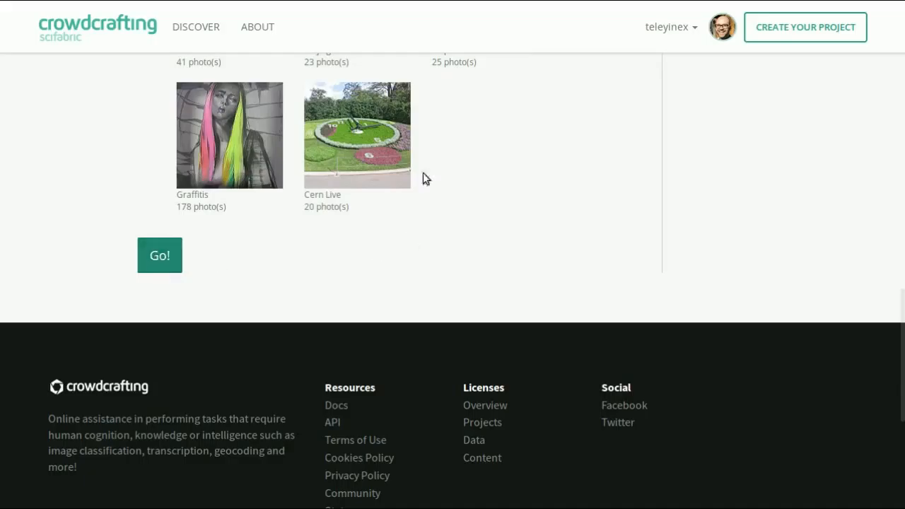
{"action": "left_click", "coordinate": [168, 260]}
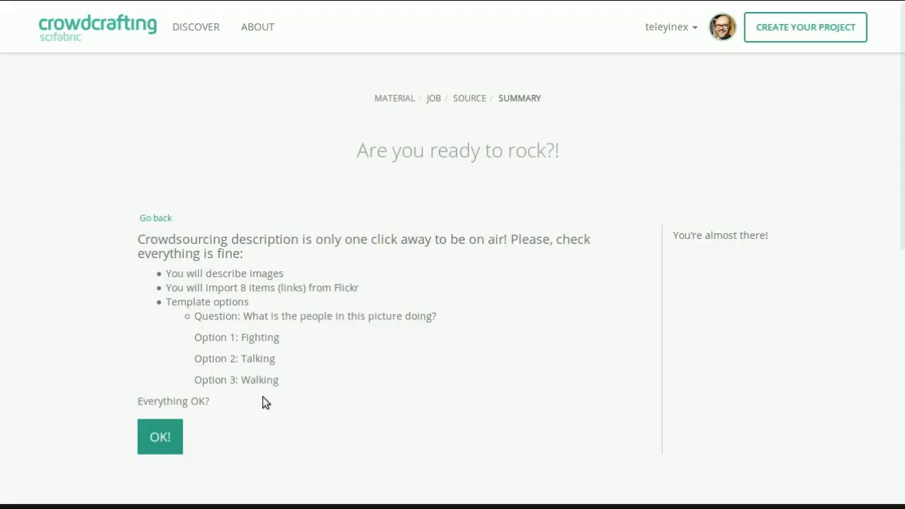
Confirm the project summary and go to the new project's page.
{"action": "left_click", "coordinate": [167, 427]}
{"action": "left_click", "coordinate": [163, 445]}
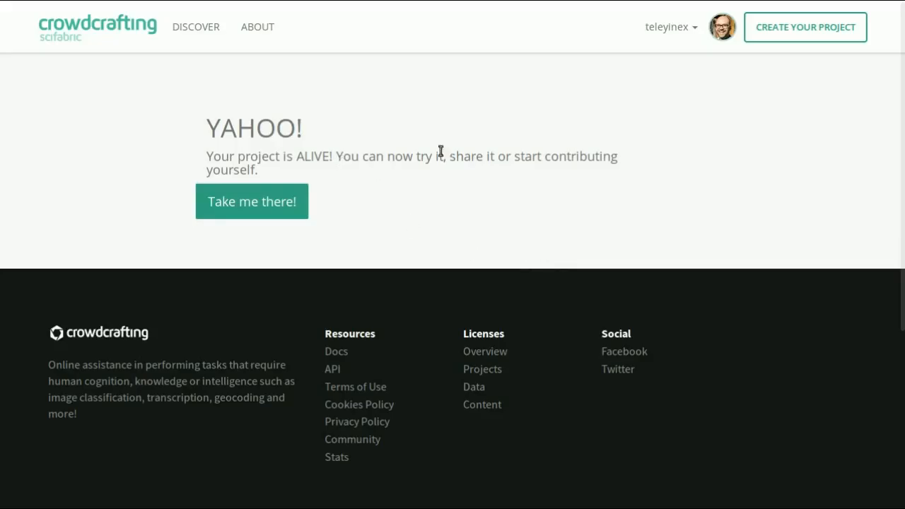
{"action": "left_click", "coordinate": [249, 203]}
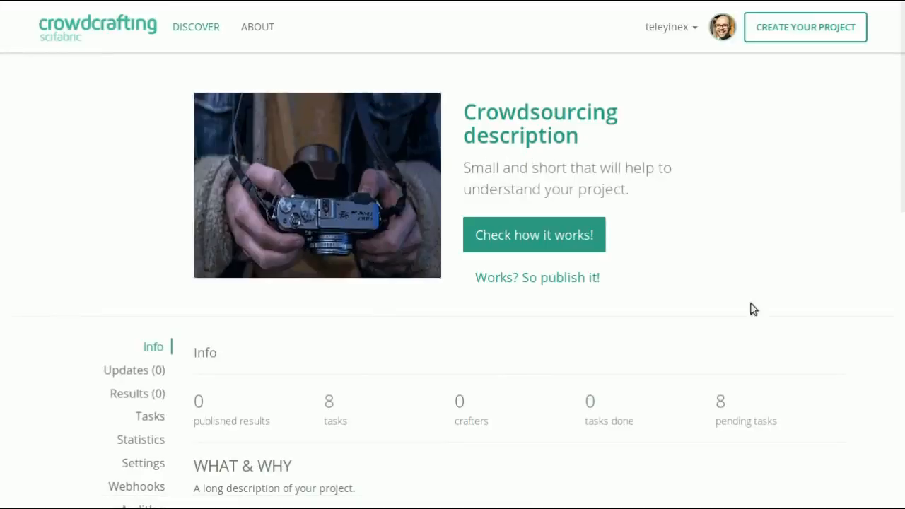
Check the number of imported tasks in the project's info section.
{"action": "scroll", "coordinate": [636, 271], "scroll_direction": "down", "scroll_amount": 1}
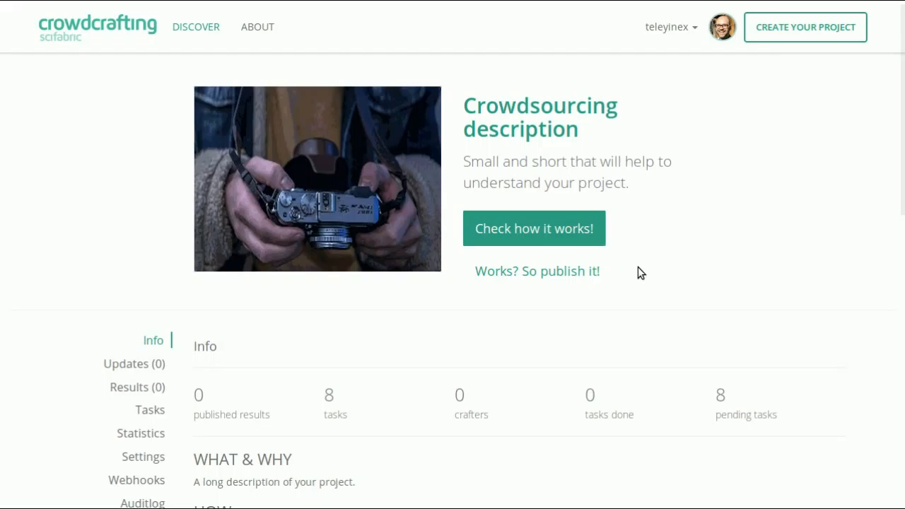
{"action": "double_click", "coordinate": [329, 321]}
{"action": "scroll", "coordinate": [422, 370], "scroll_direction": "up", "scroll_amount": 1}
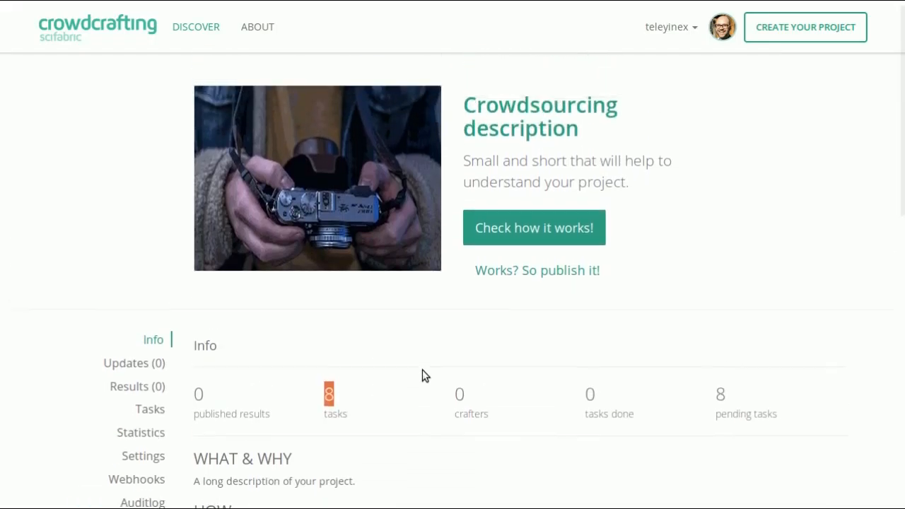
{"action": "left_click", "coordinate": [720, 150]}
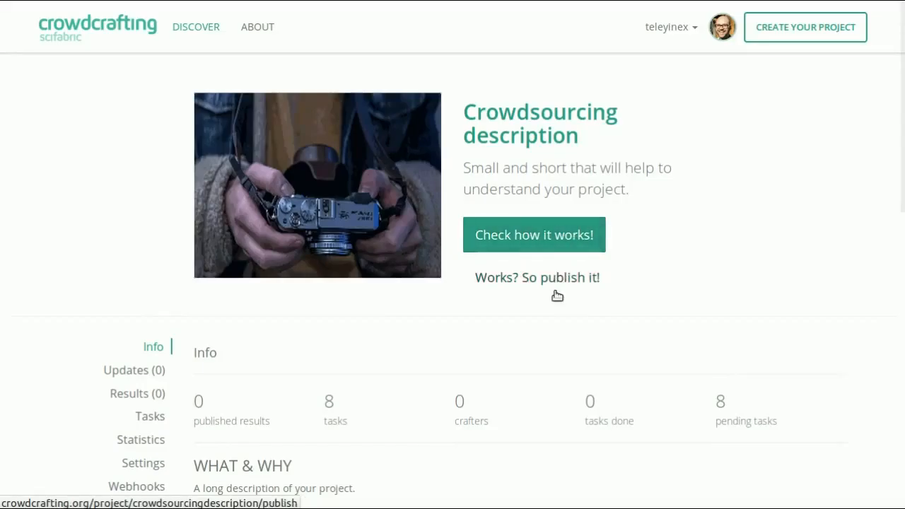
Try out how the project works on its first task, dismissing the testing mode notice.
{"action": "left_click", "coordinate": [543, 245]}
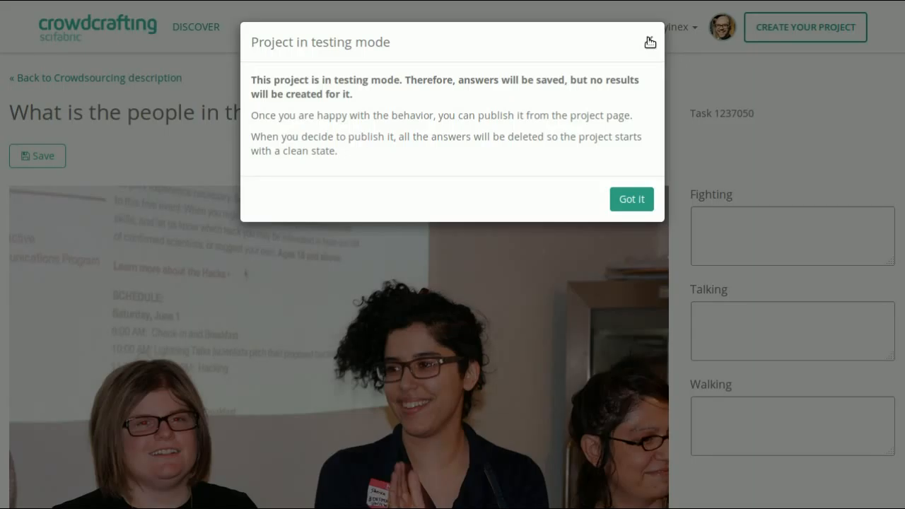
{"action": "left_click", "coordinate": [649, 42]}
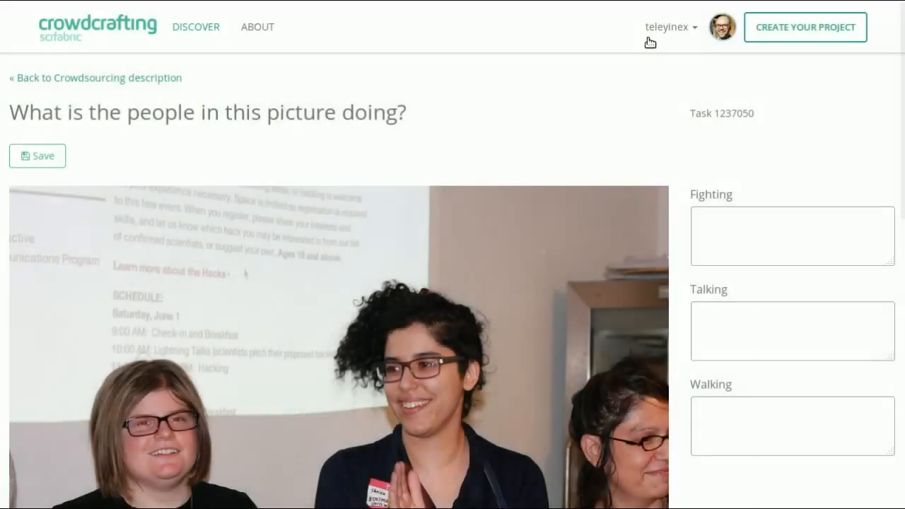
{"action": "scroll", "coordinate": [314, 129], "scroll_direction": "down", "scroll_amount": 3}
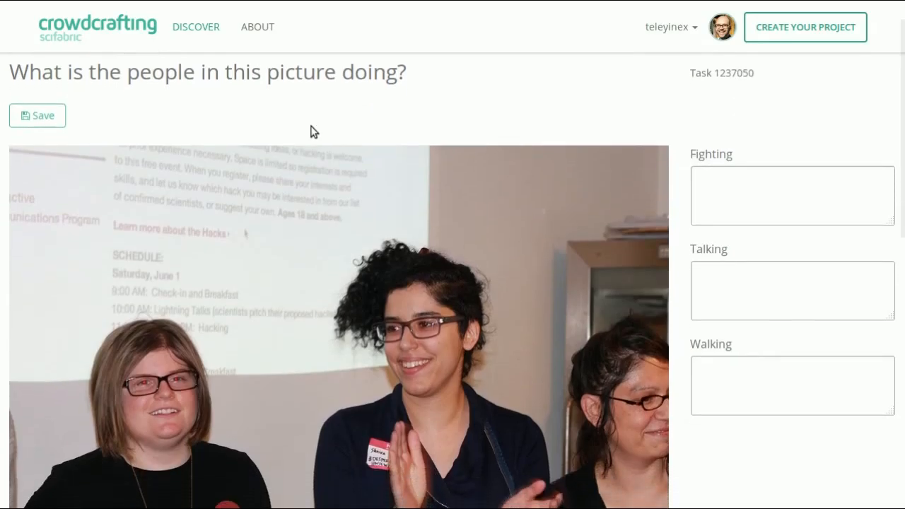
{"action": "scroll", "coordinate": [314, 131], "scroll_direction": "up", "scroll_amount": 2}
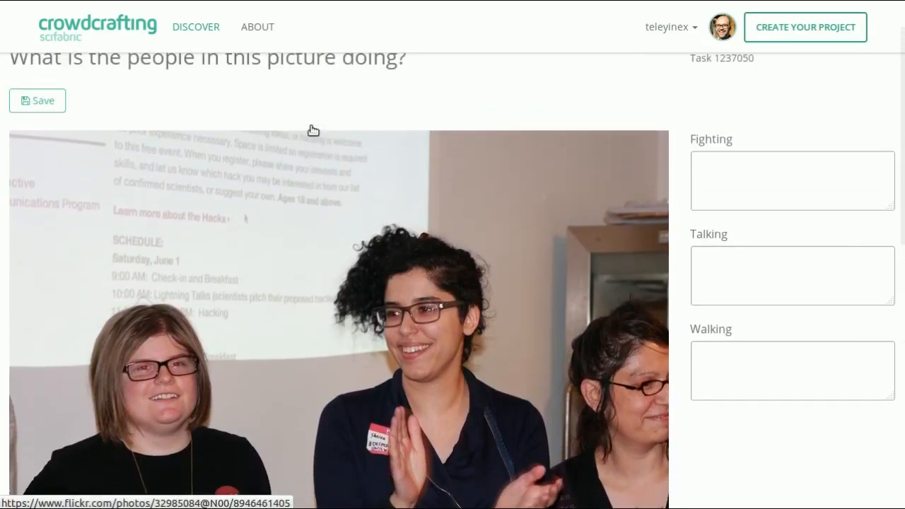
Answer the first task by describing Talking as "There're three persons talking." and save it.
{"action": "left_click", "coordinate": [771, 302]}
{"action": "type", "text": "There're th"}
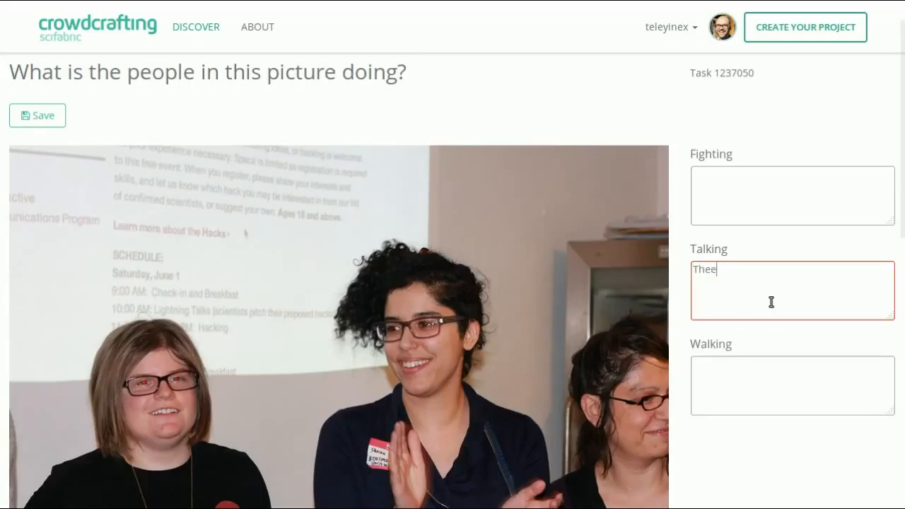
{"action": "type", "text": "ree peo"}
{"action": "key", "text": "BackSpace"}
{"action": "type", "text": "rsons "}
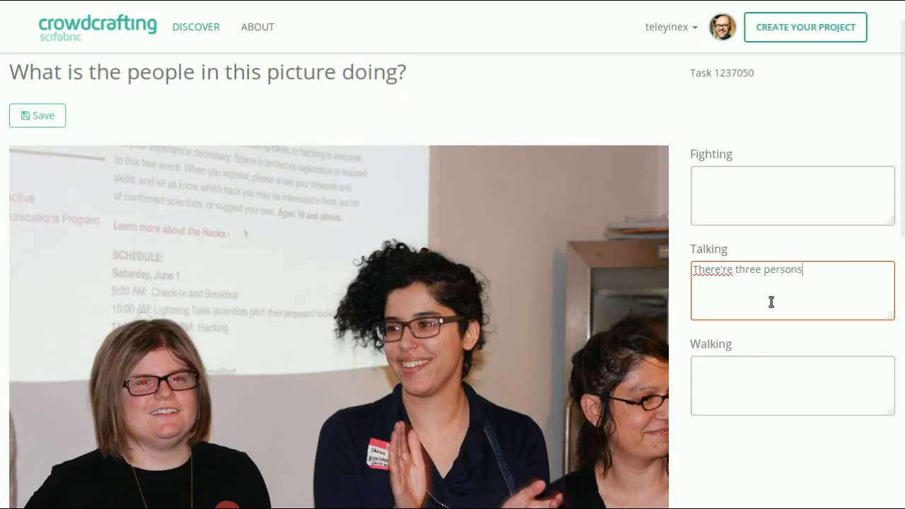
{"action": "type", "text": "talking."}
{"action": "scroll", "coordinate": [772, 303], "scroll_direction": "down", "scroll_amount": 3}
{"action": "scroll", "coordinate": [663, 324], "scroll_direction": "up", "scroll_amount": 4}
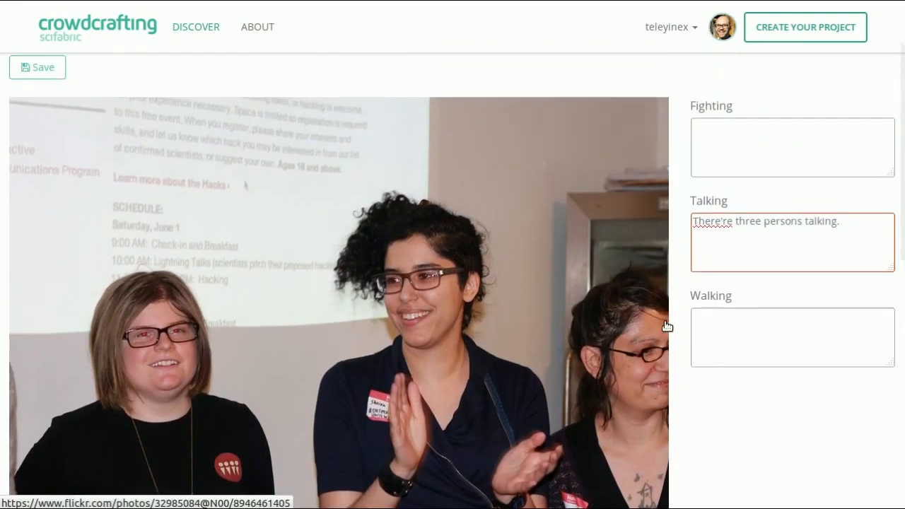
{"action": "left_click", "coordinate": [29, 157]}
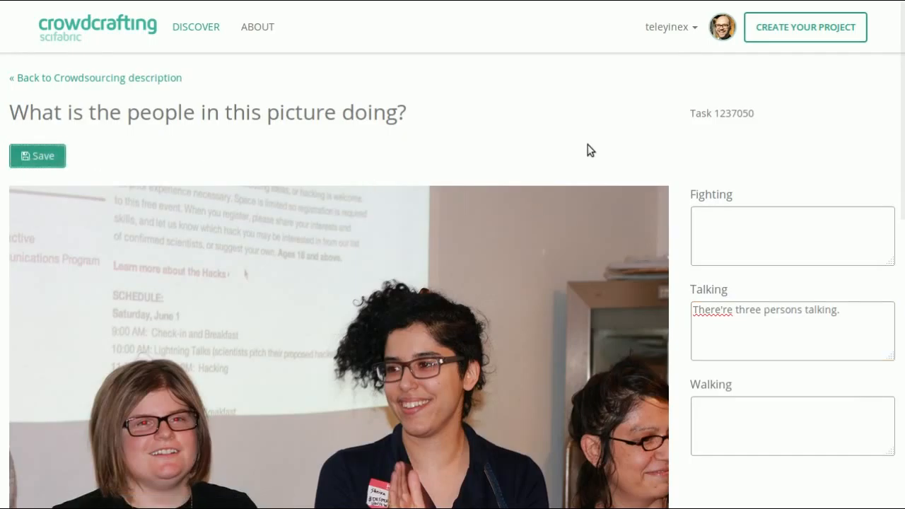
Answer the second task by describing Walking as "There are two persons walking towards the camera." and save it.
{"action": "scroll", "coordinate": [589, 151], "scroll_direction": "down", "scroll_amount": 2}
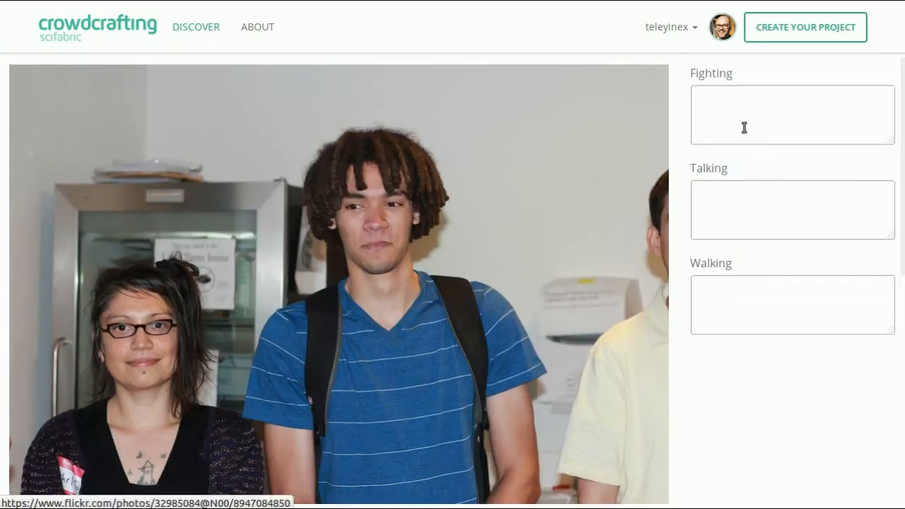
{"action": "left_click", "coordinate": [753, 310]}
{"action": "type", "text": "There are two persons walking towards the camera."}
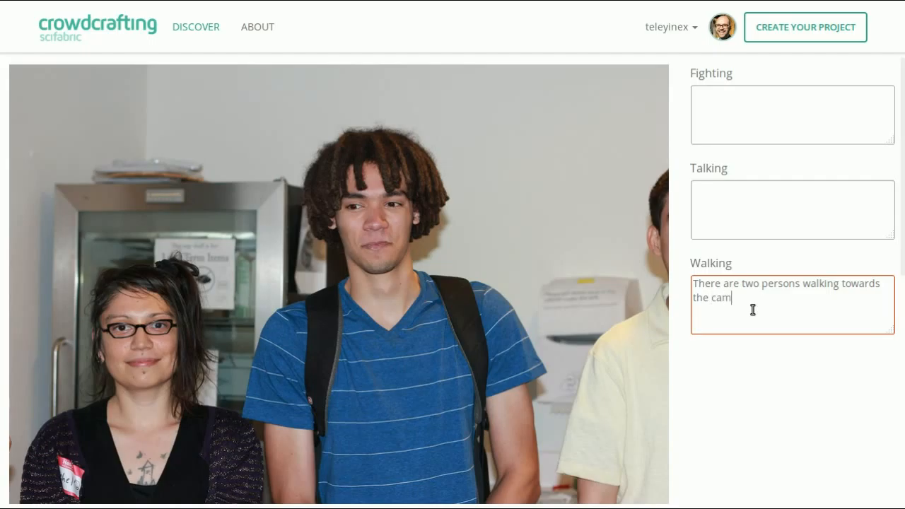
{"action": "scroll", "coordinate": [752, 309], "scroll_direction": "up", "scroll_amount": 3}
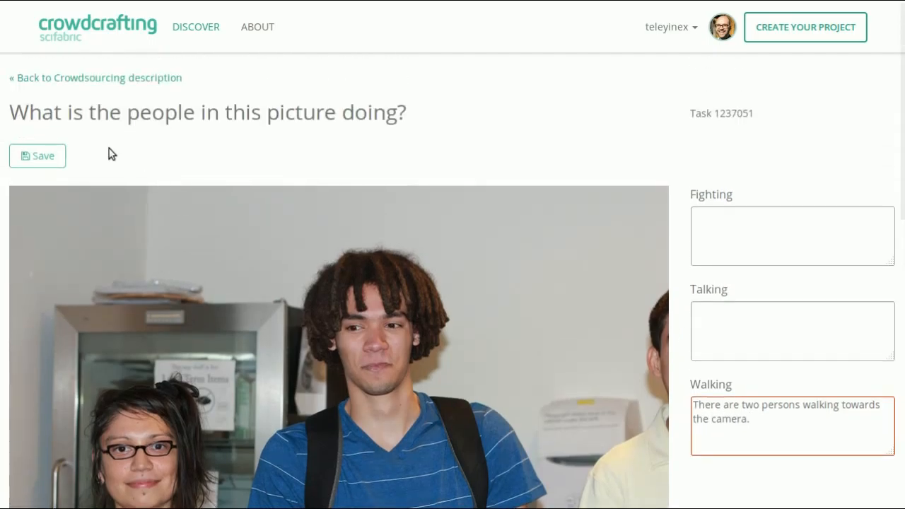
{"action": "left_click", "coordinate": [32, 159]}
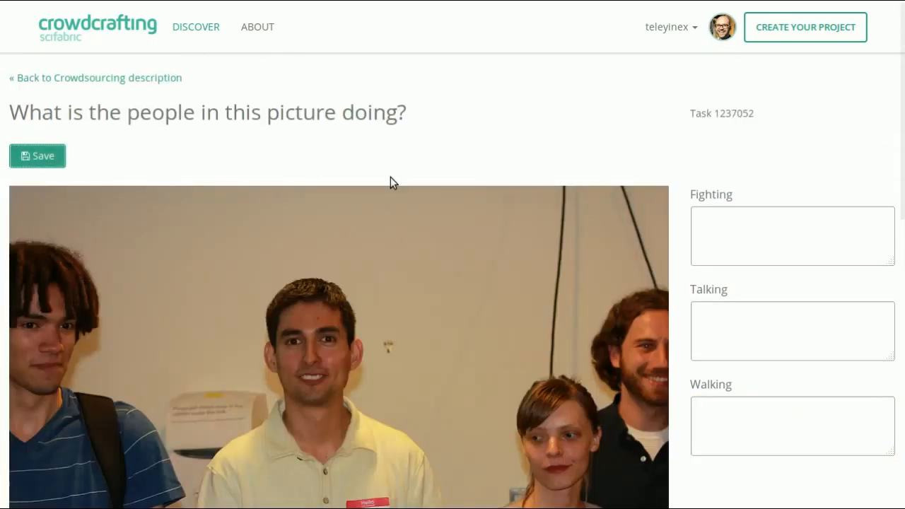
Look over the third task's photo and return to the Crowdsourcing description project page.
{"action": "scroll", "coordinate": [392, 179], "scroll_direction": "down", "scroll_amount": 3}
{"action": "scroll", "coordinate": [393, 182], "scroll_direction": "up", "scroll_amount": 3}
{"action": "left_click", "coordinate": [158, 77]}
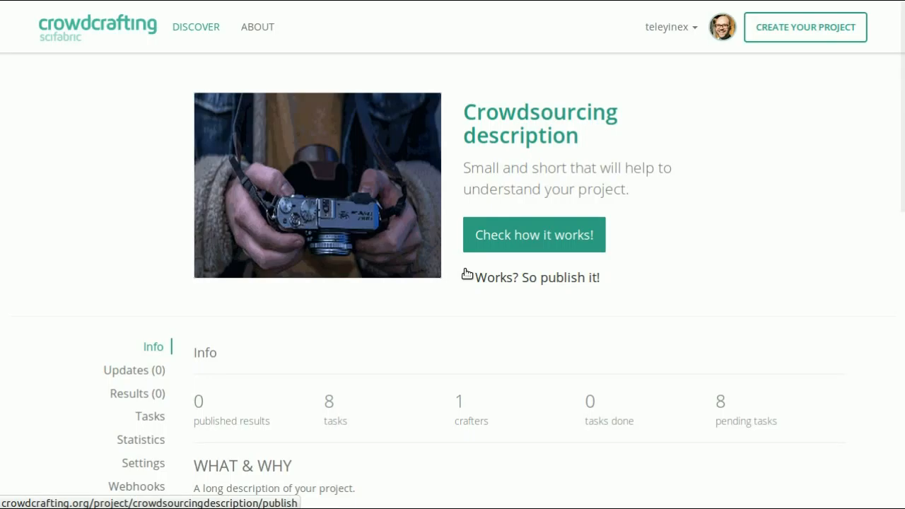
Open the page about Crowdcrafting and look through its contact and support options.
{"action": "left_click", "coordinate": [253, 29]}
{"action": "scroll", "coordinate": [537, 203], "scroll_direction": "down", "scroll_amount": 1}
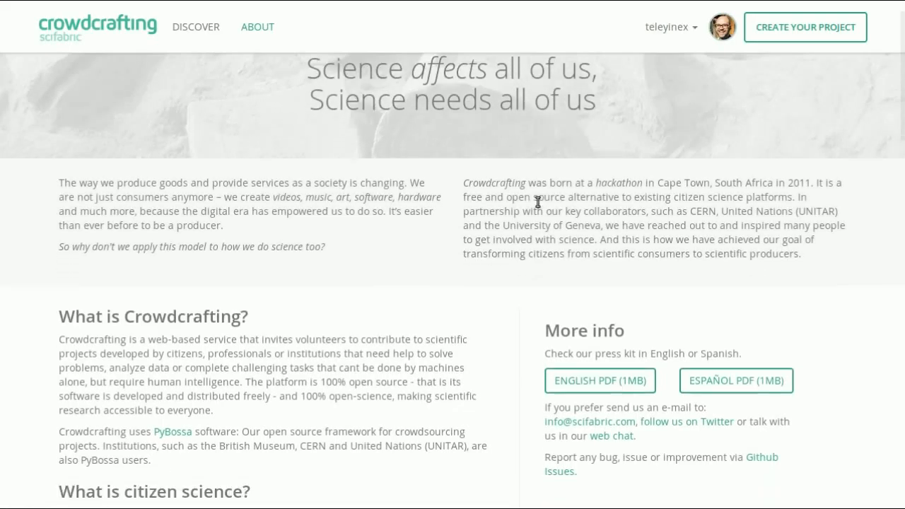
{"action": "scroll", "coordinate": [537, 203], "scroll_direction": "down", "scroll_amount": 3}
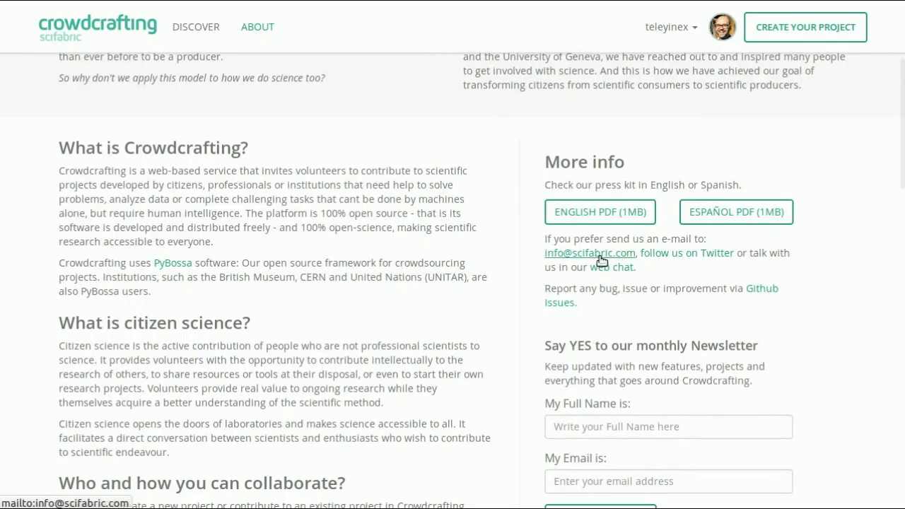